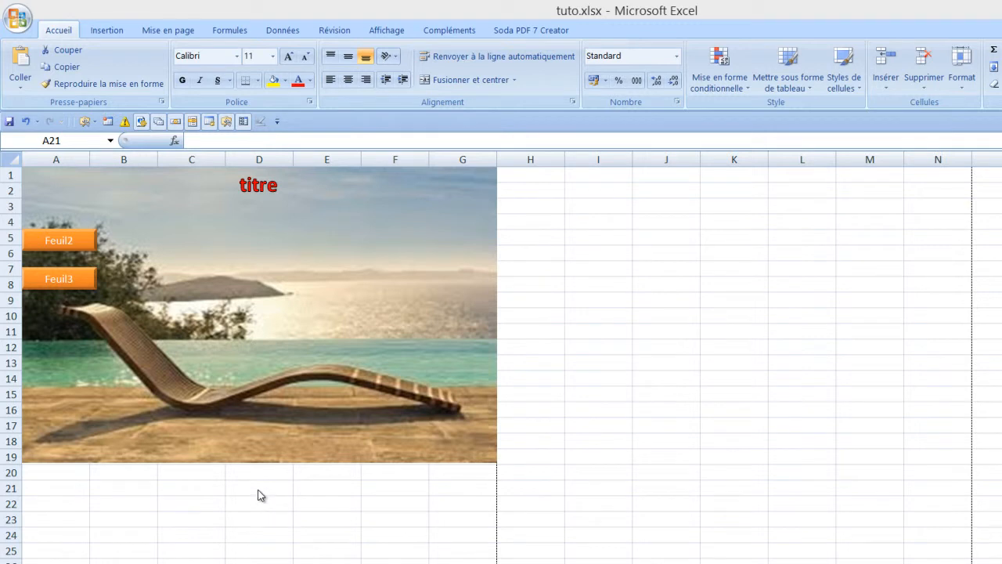
Look through the workbook's title sheet and its linked sheets, comparing their background pictures and navigation buttons
left_click(259, 490)
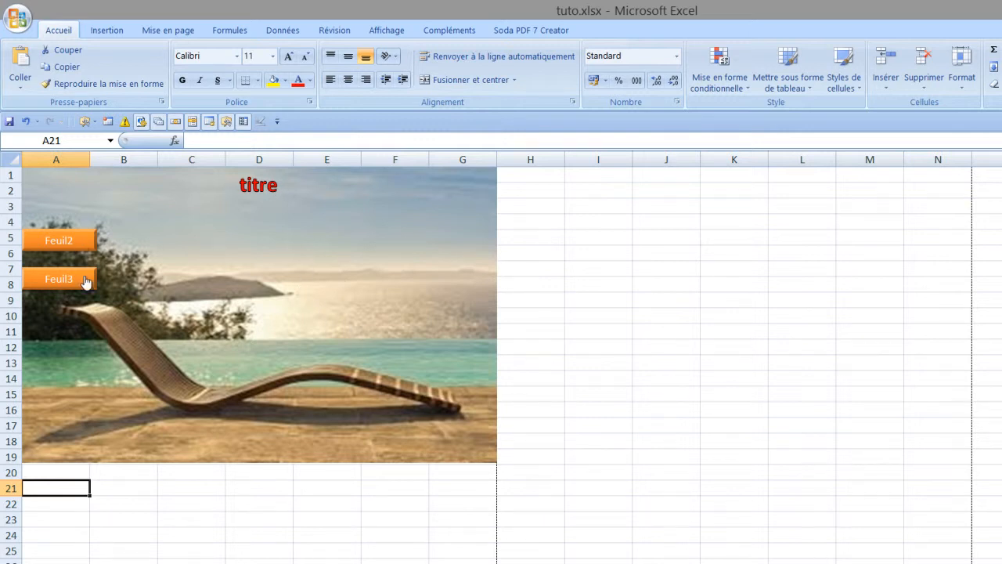
key("ctrl+Page_Down")
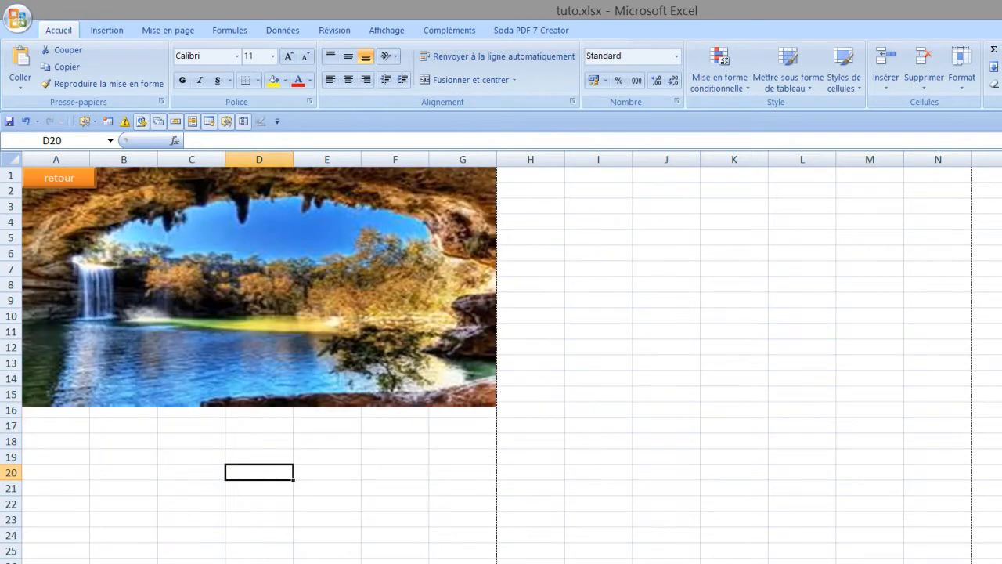
key("ctrl+Page_Up")
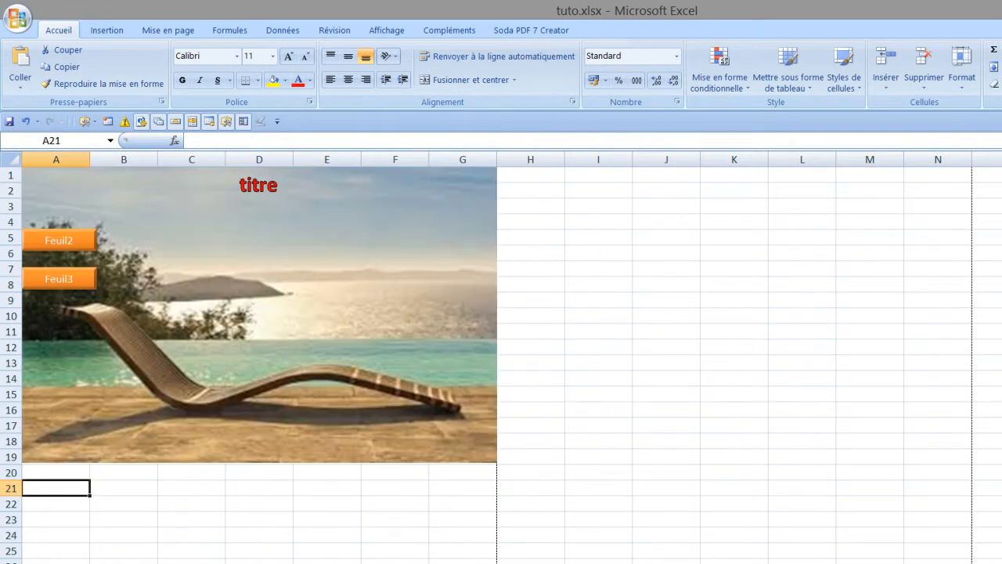
key("ctrl+Page_Down")
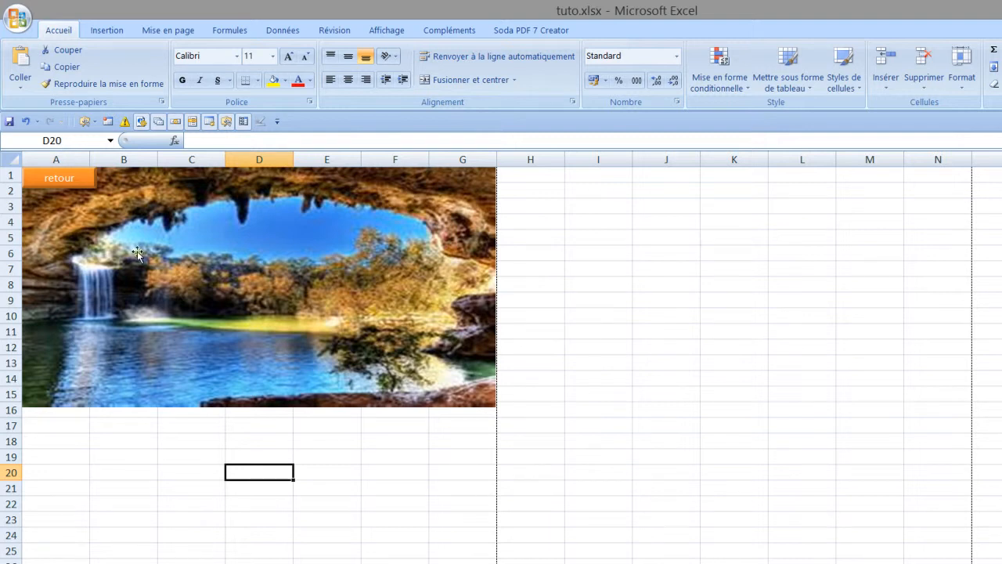
key("ctrl+Page_Down")
key("ctrl+Page_Up")
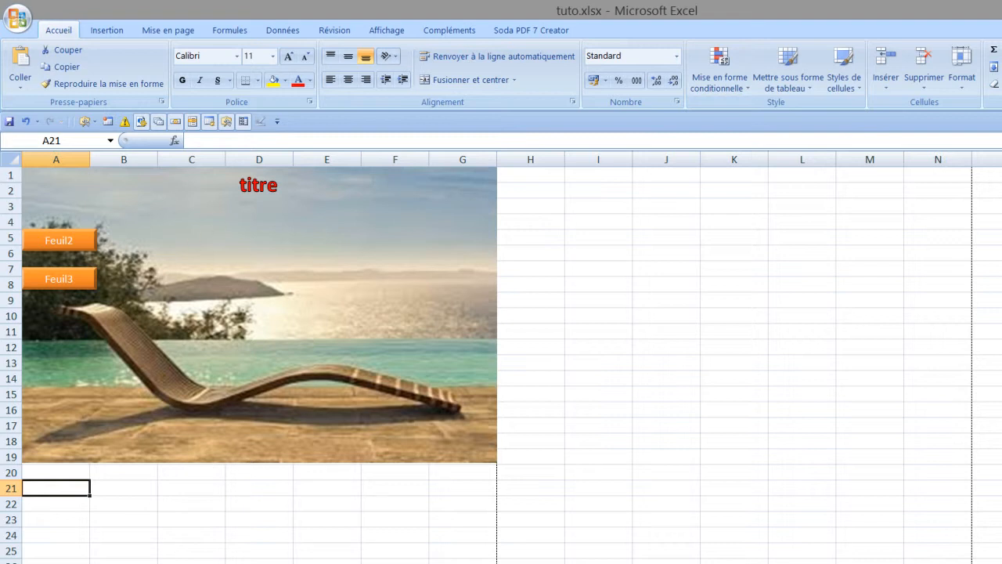
key("ctrl+Page_Down")
key("ctrl+Page_Up")
Start saving a copy of the workbook in the desktop's tuto folder as a single-file web page (*.mht;*.mhtml)
left_click(18, 17)
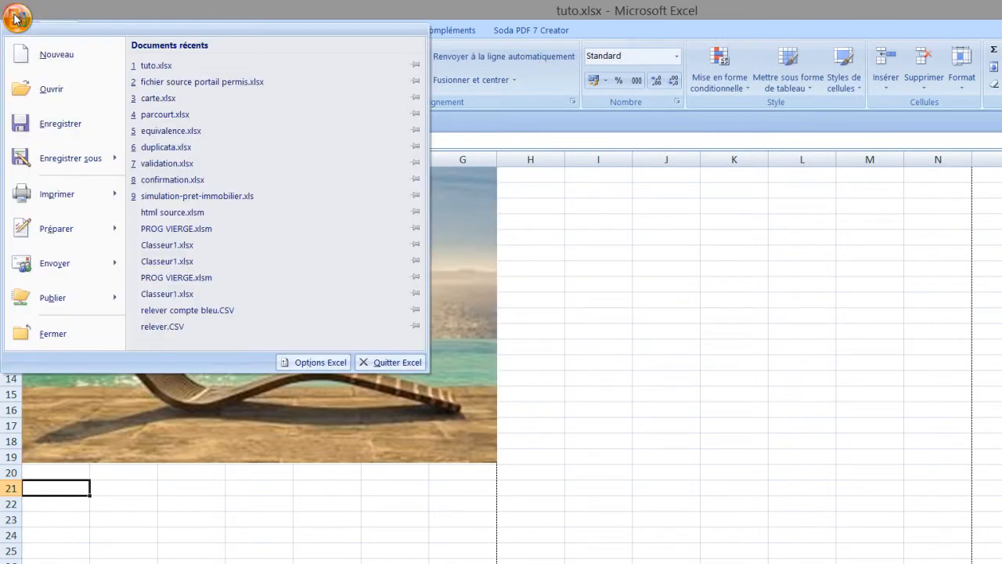
mouse_move(82, 159)
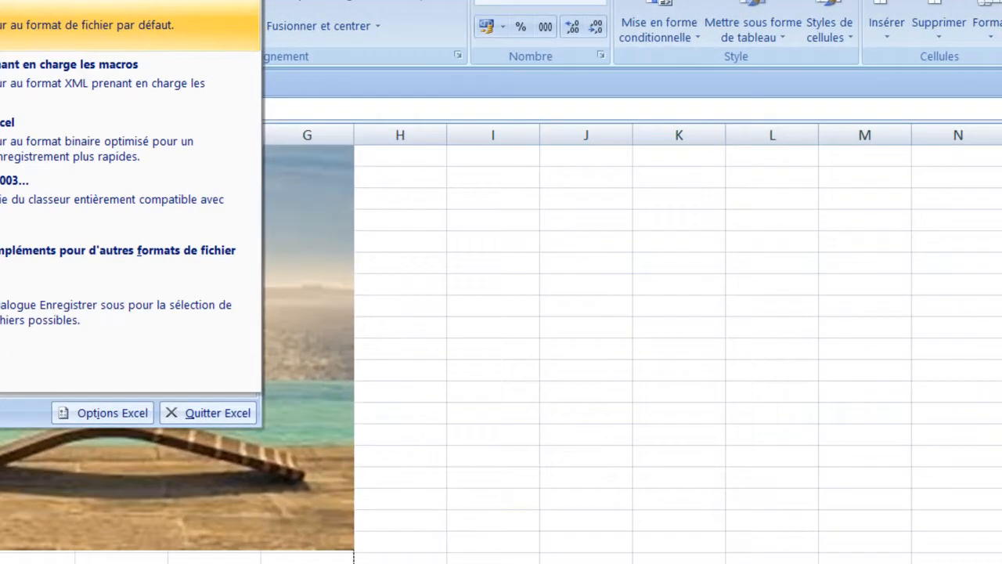
left_click(195, 69)
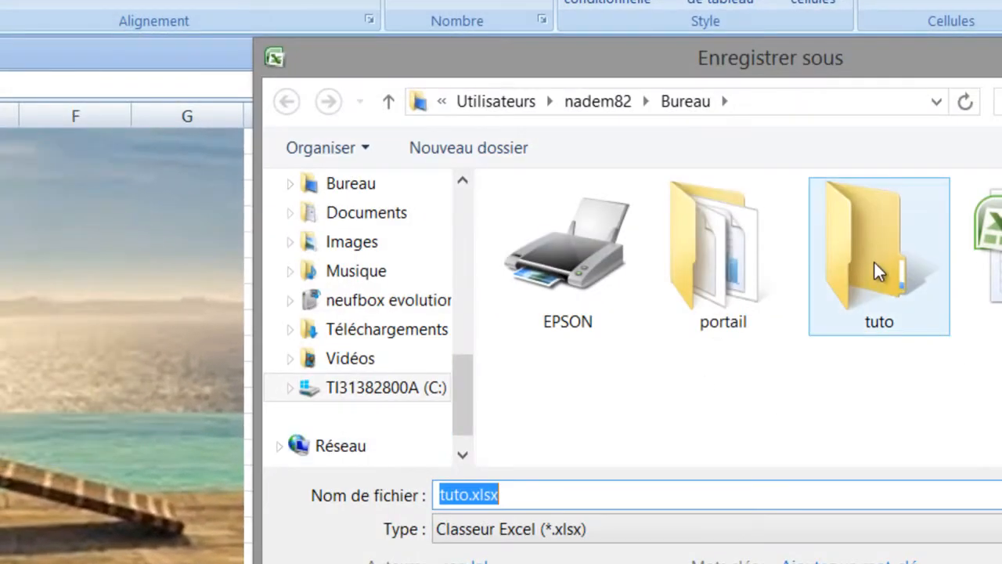
double_click(874, 259)
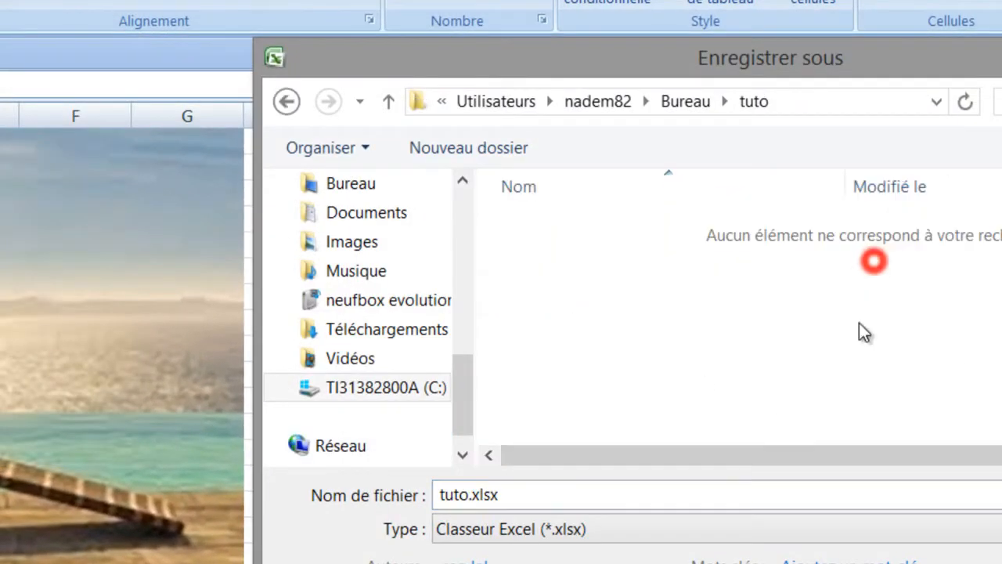
left_click(613, 531)
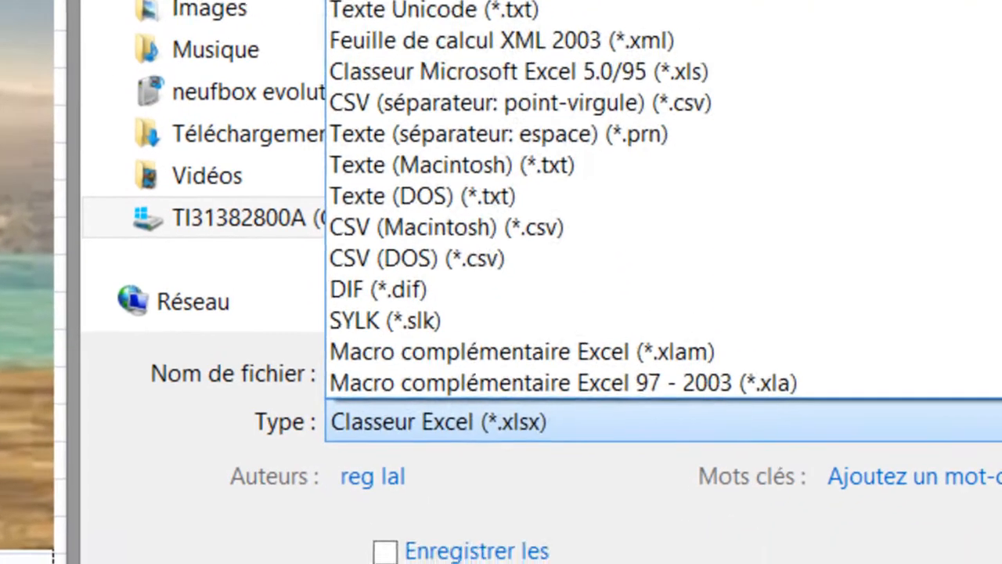
left_click(613, 114)
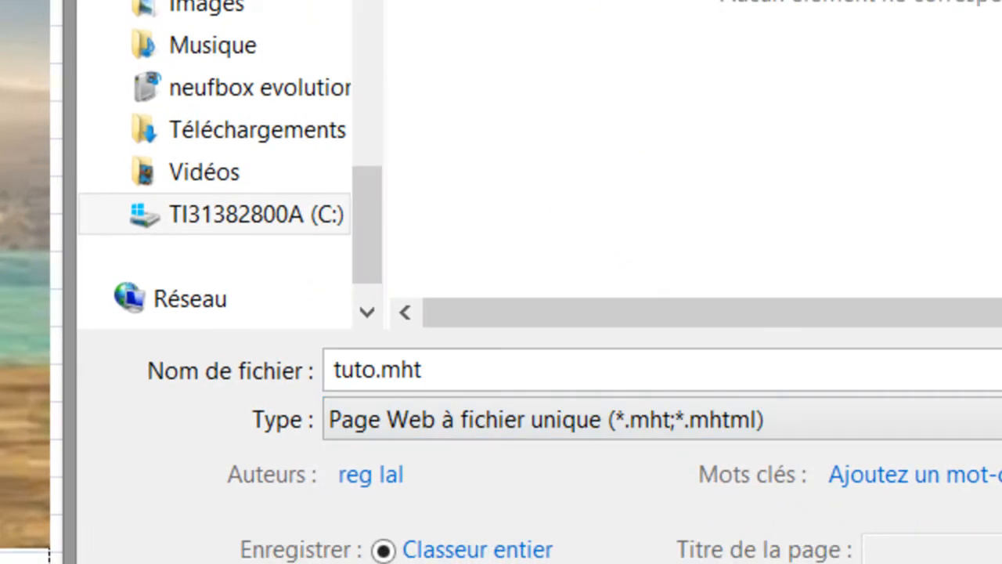
Name the web page Feuil1, publish the Feuil1 sheet, and close the browser preview
left_click(477, 366)
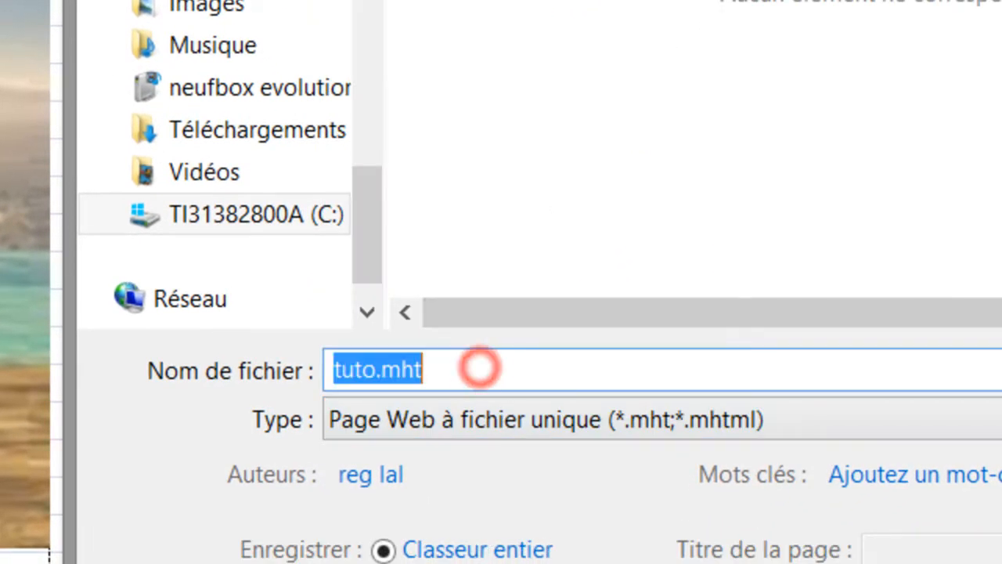
type("Feuil1")
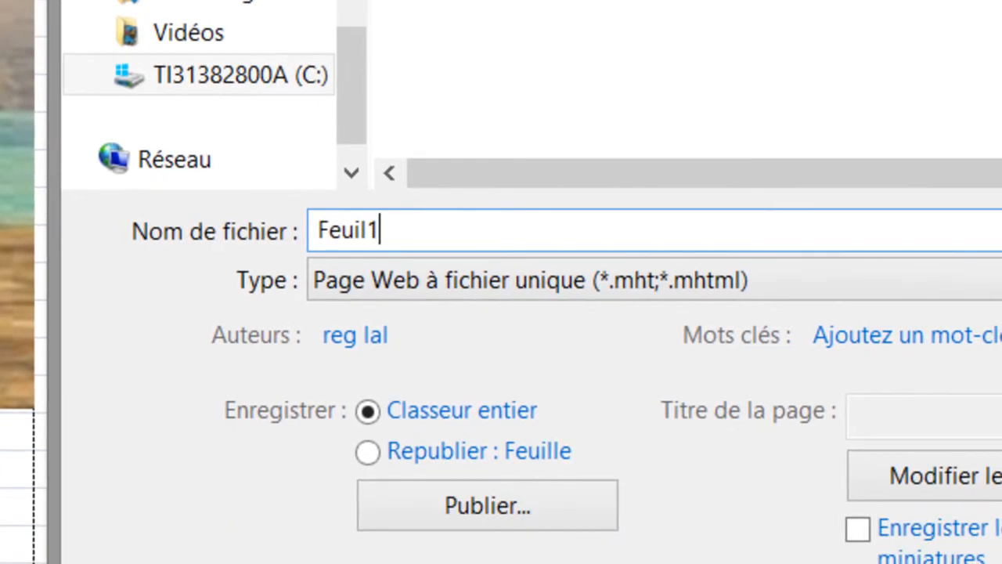
left_click(481, 513)
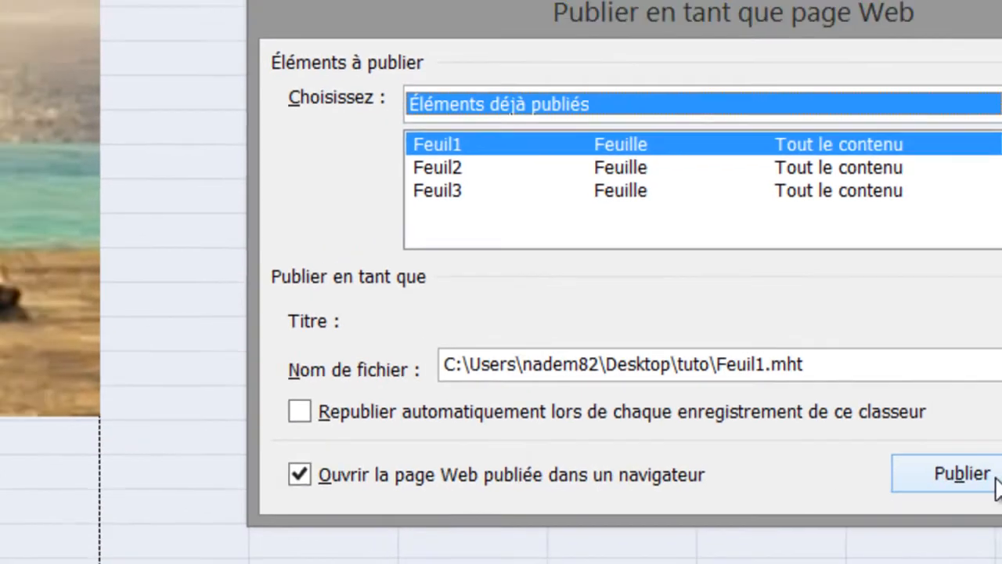
left_click(965, 470)
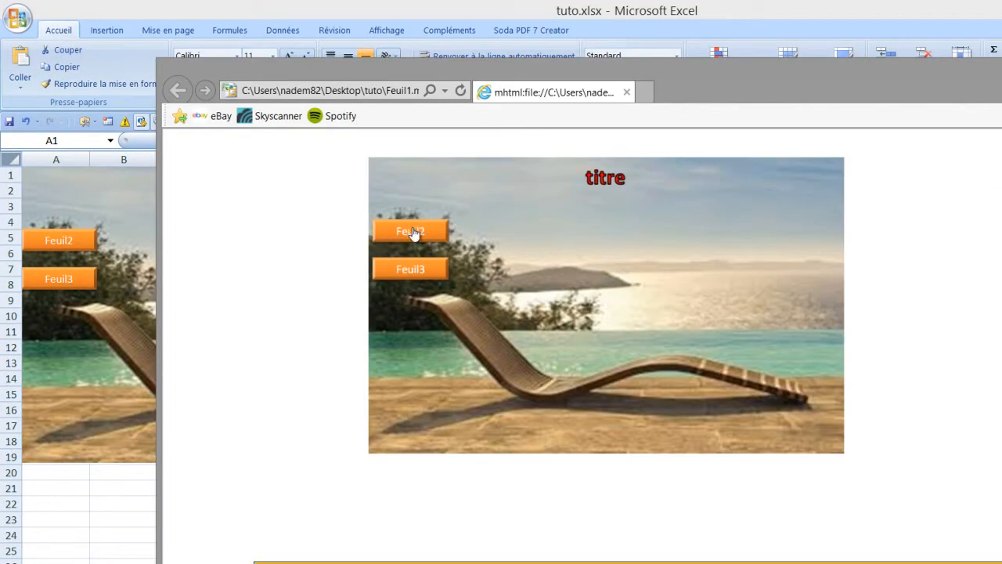
key("alt+F4")
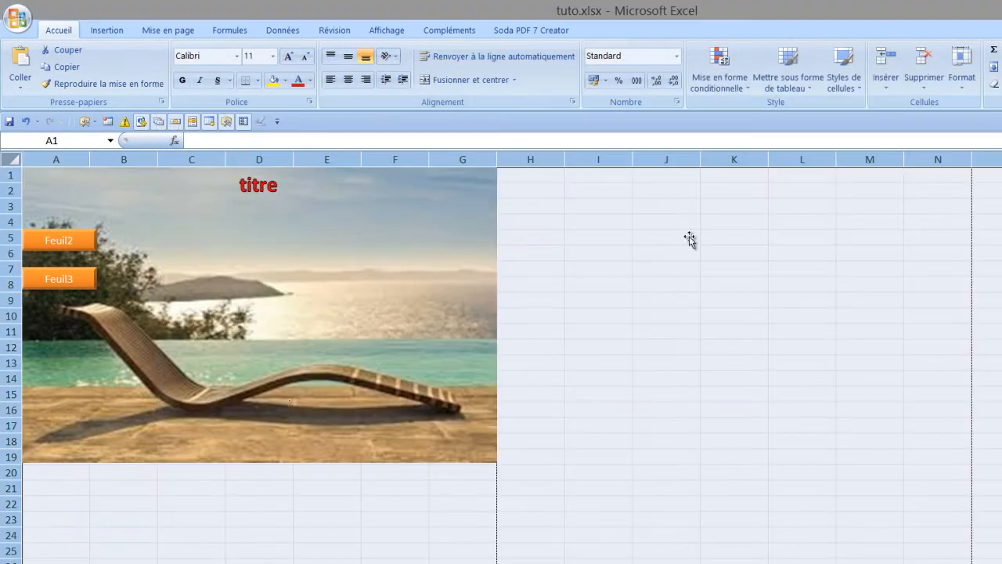
left_click(178, 534)
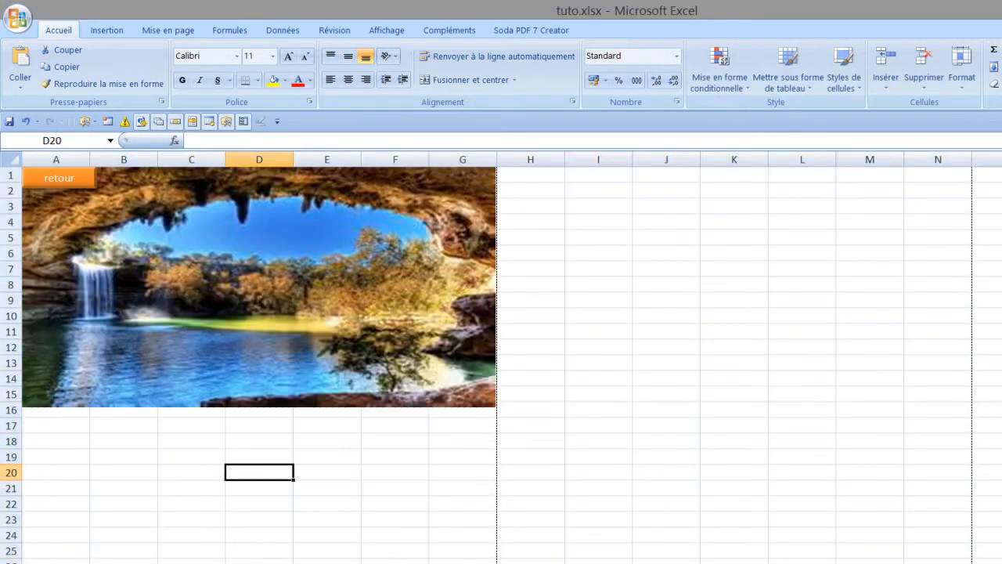
Prepare the Feuil2 sheet for saving in the tuto folder as a single-file web page named Feuil2
left_click(18, 17)
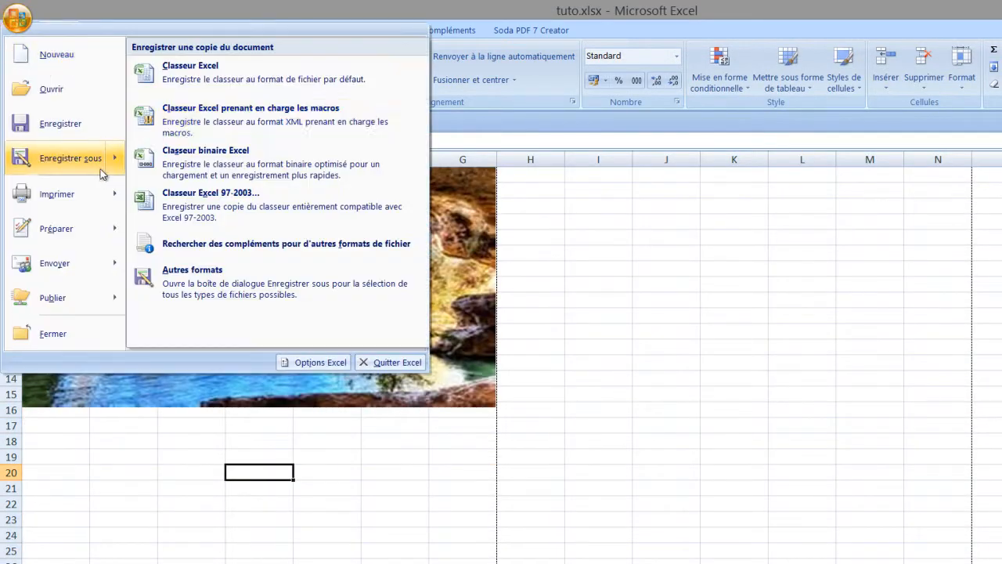
left_click(283, 80)
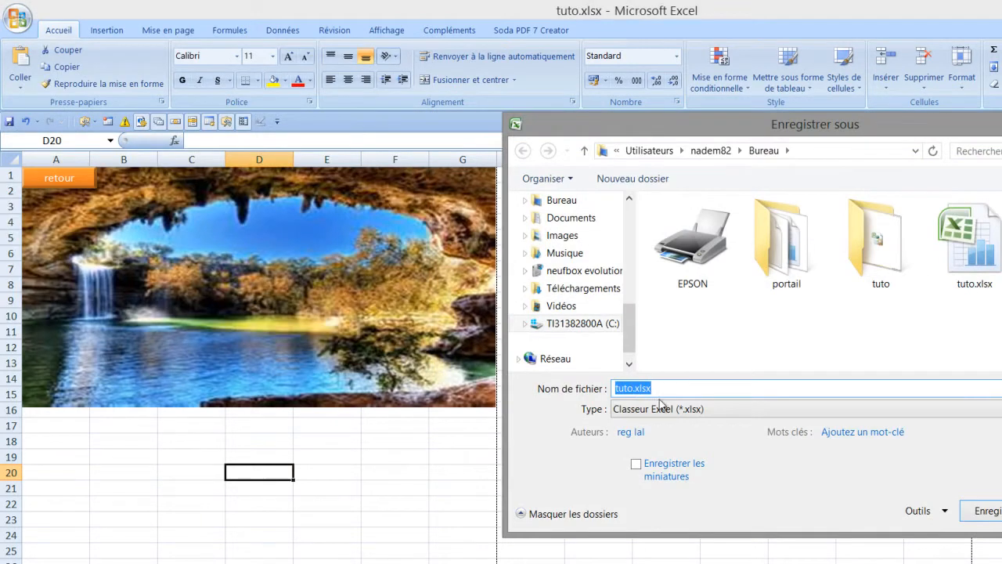
type("Feuil2")
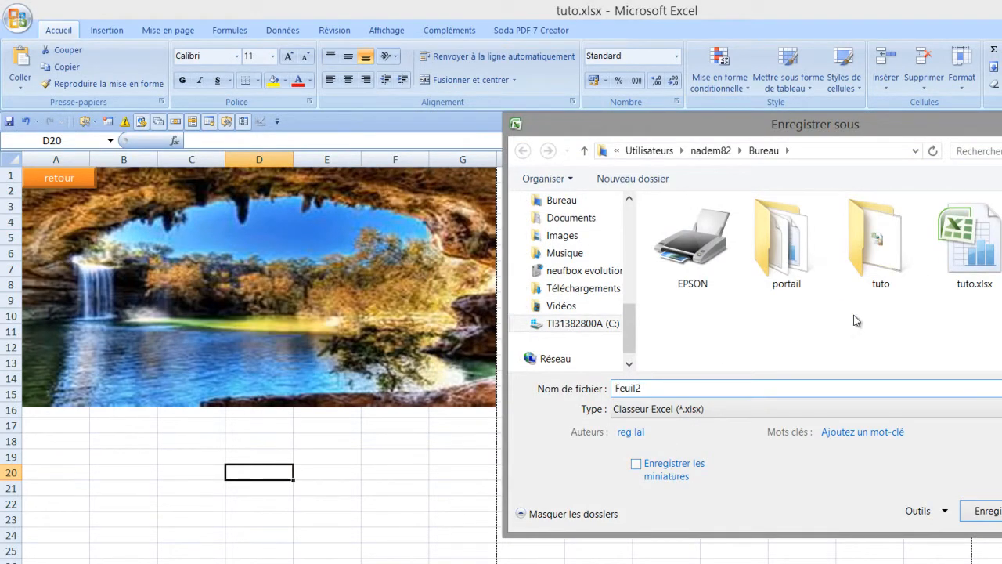
double_click(864, 263)
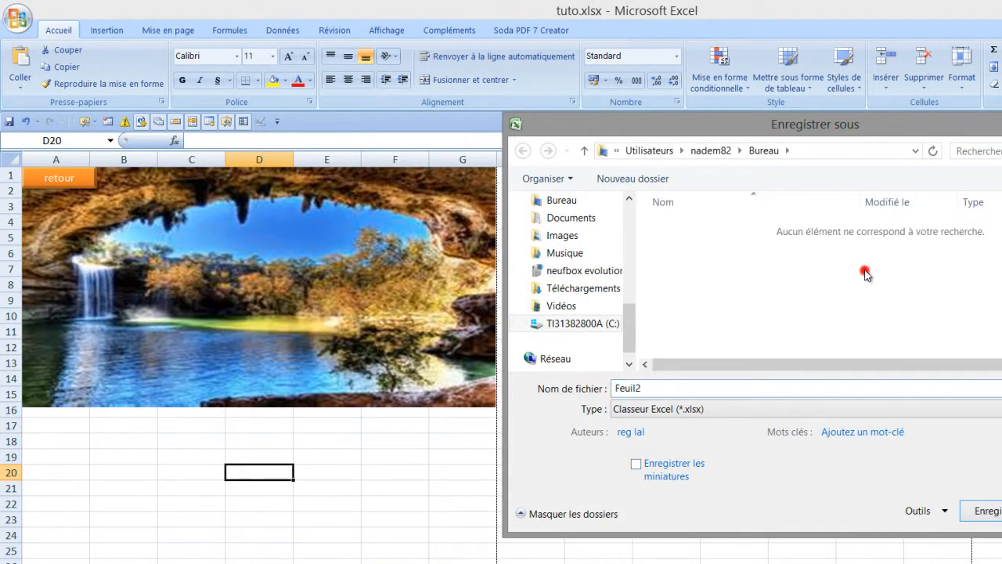
left_click(761, 409)
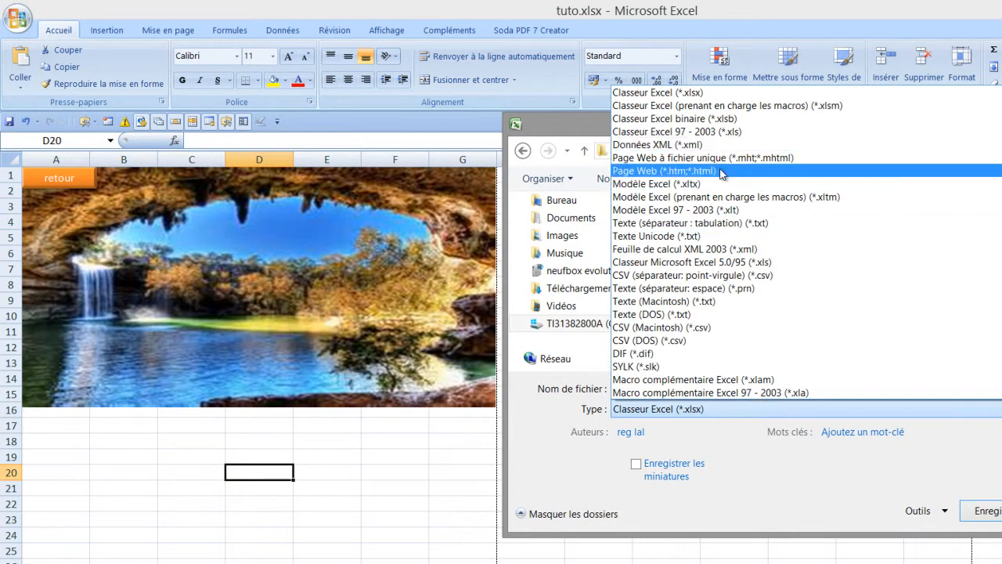
left_click(751, 159)
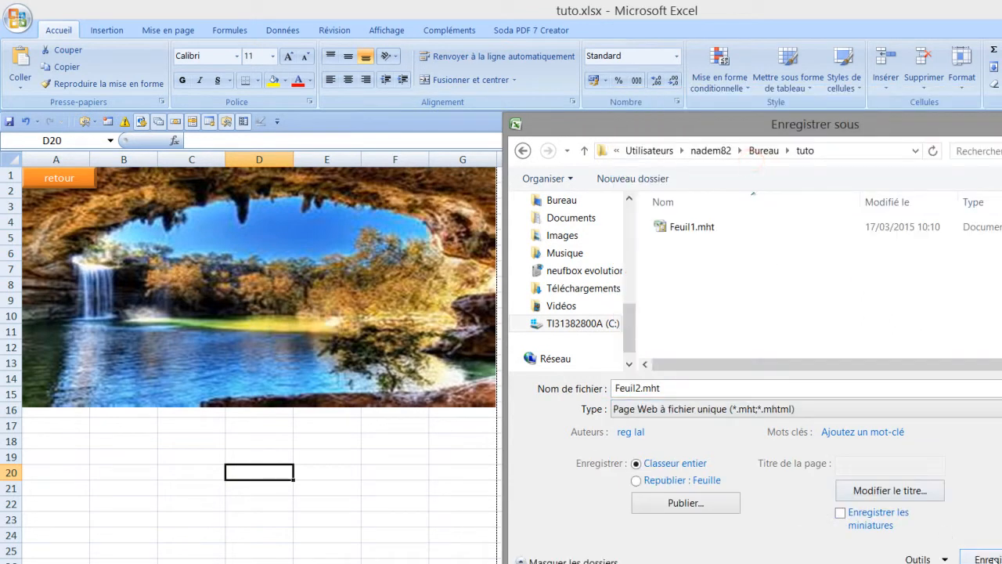
Publish the Feuil2 sheet as the web page Feuil2.mht instead of saving the whole workbook, and close the browser preview
left_click(980, 559)
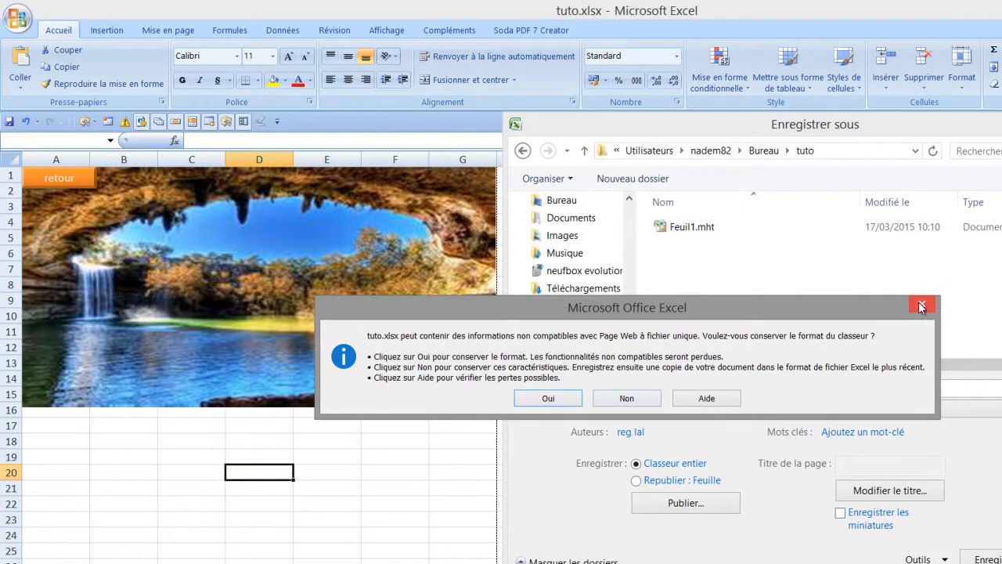
left_click(922, 304)
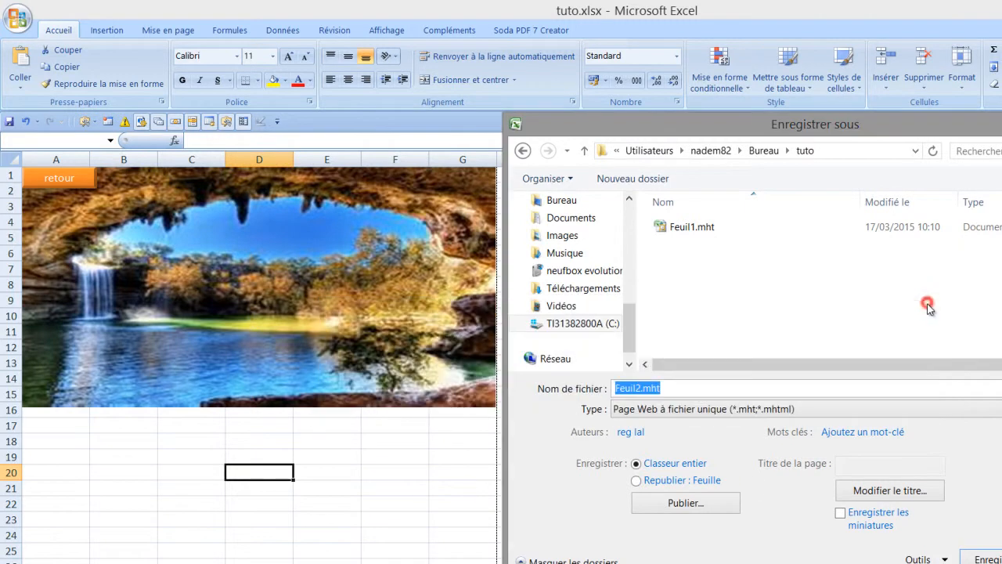
left_click(712, 505)
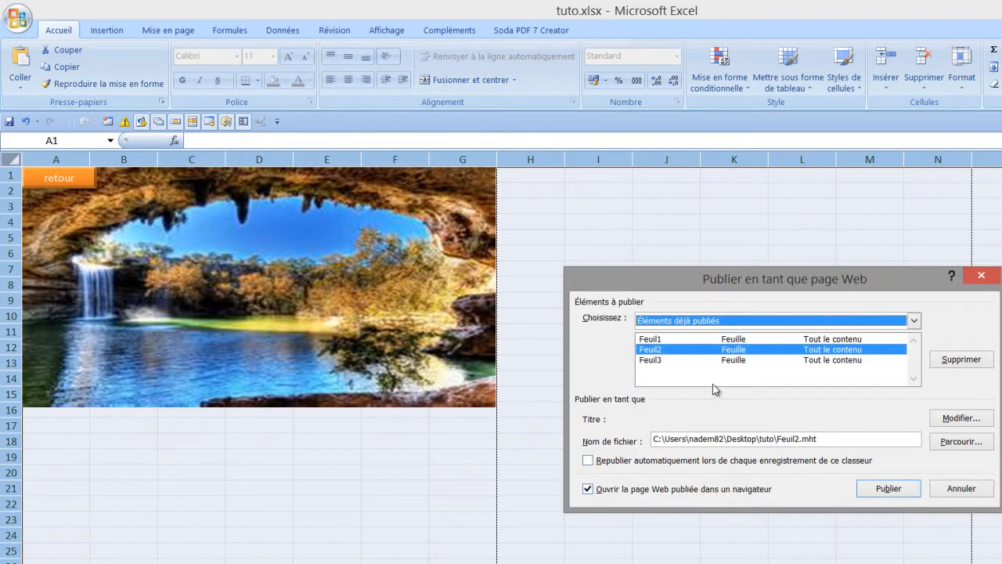
left_click(901, 498)
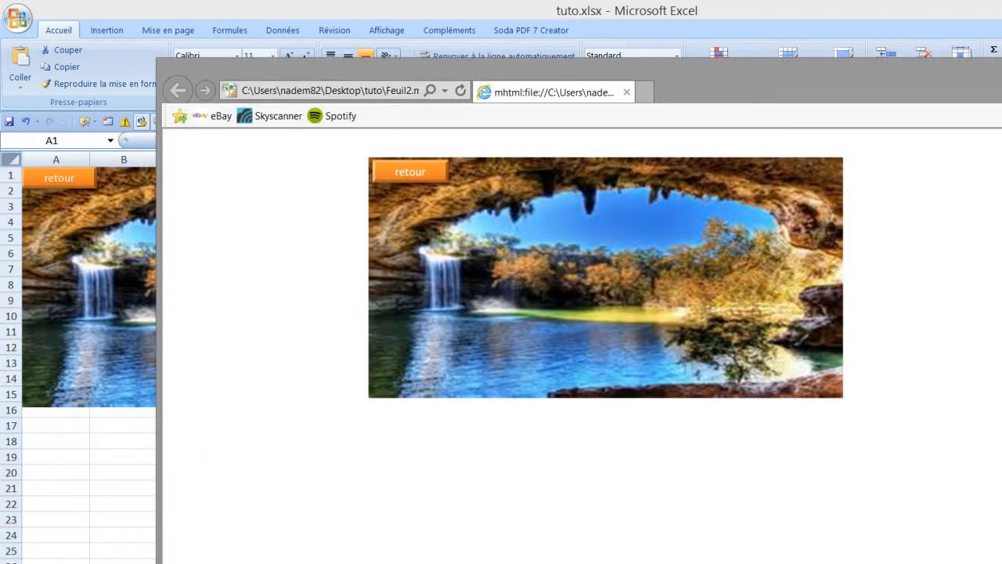
key("alt+F4")
left_click(222, 549)
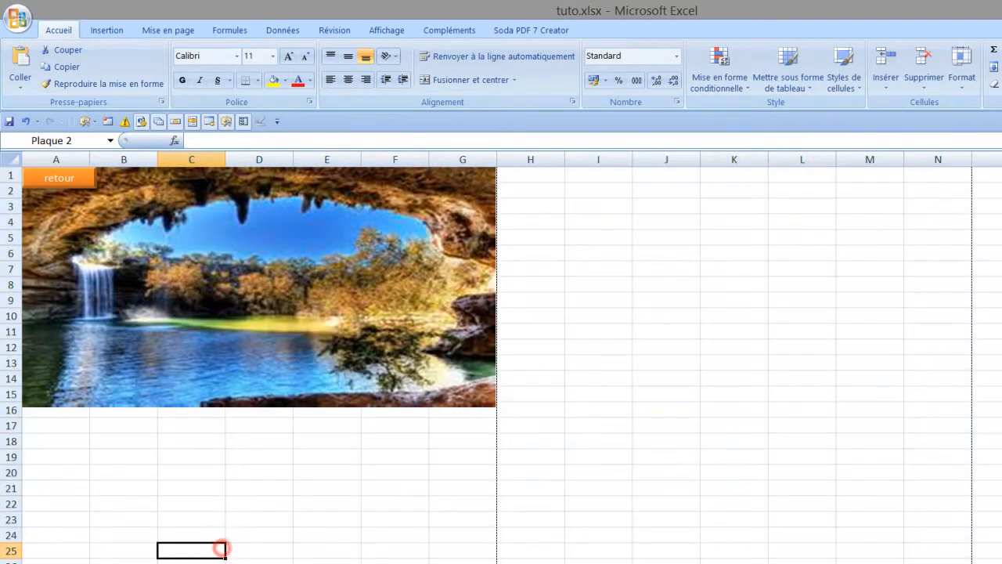
Prepare the Feuil3 sheet for saving in the tuto folder as a single-file web page named Feuil3
left_click(143, 430)
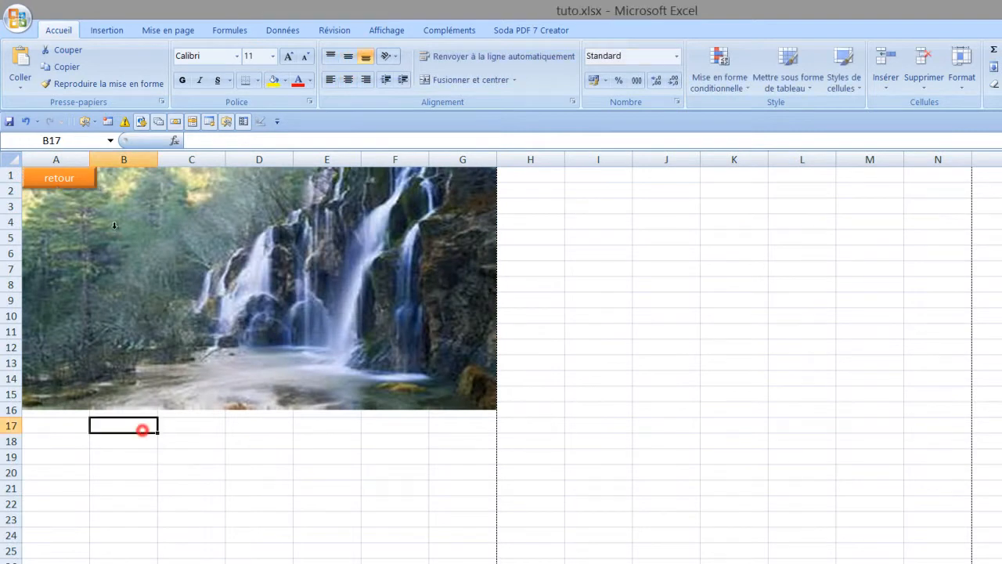
left_click(17, 17)
mouse_move(70, 158)
left_click(264, 72)
type("Feuil3")
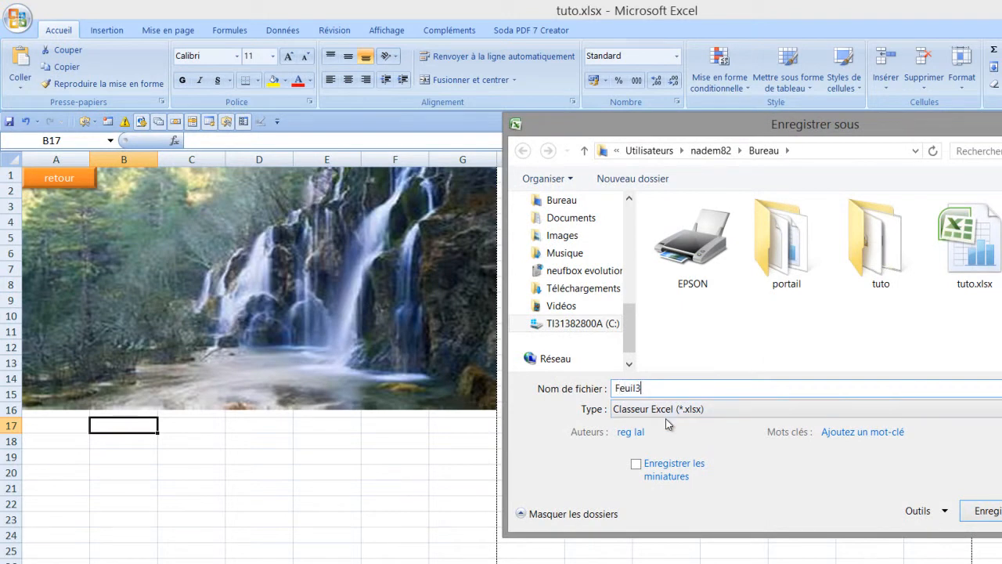
double_click(891, 283)
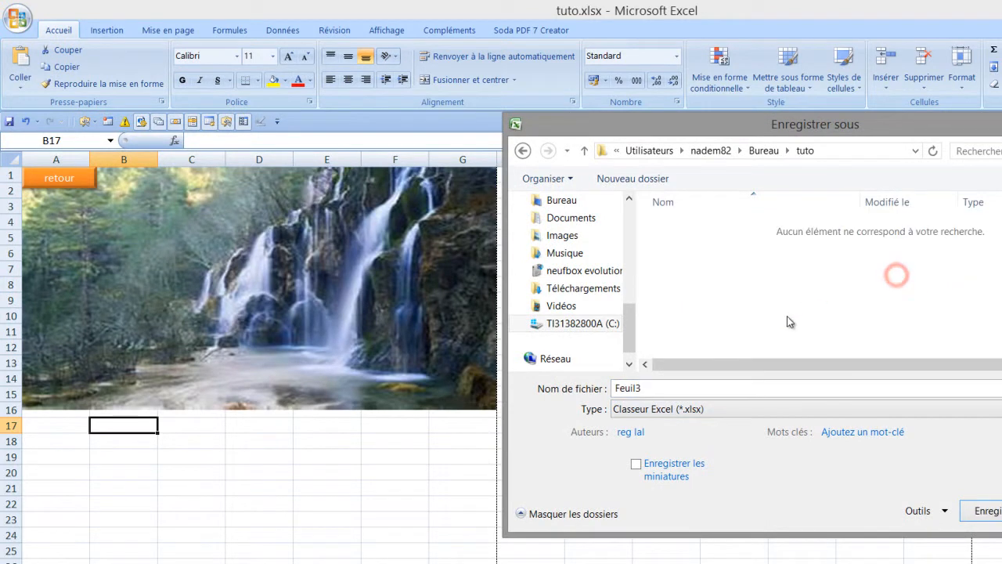
left_click(734, 410)
left_click(724, 159)
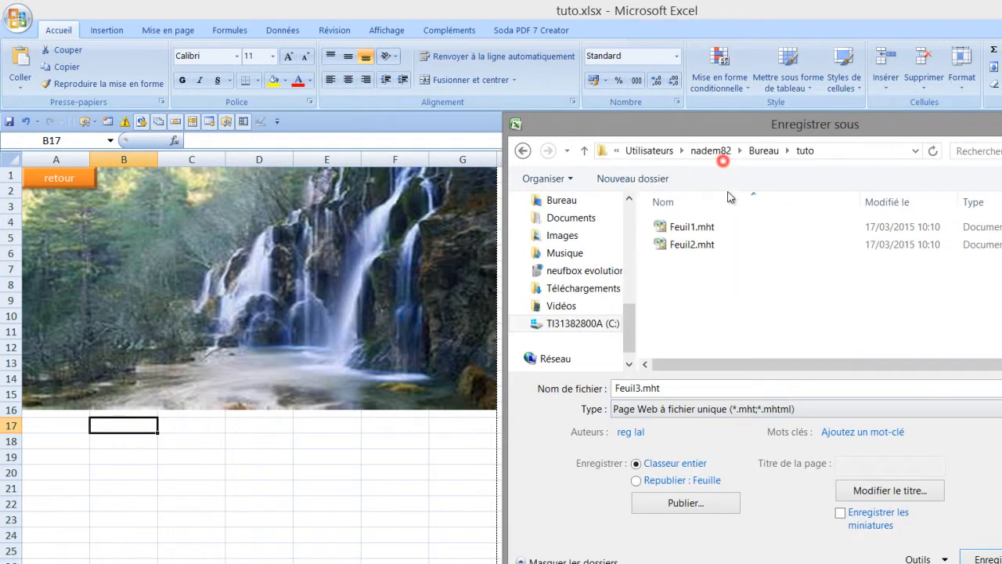
Publish the Feuil3 sheet as the web page Feuil3.mht and return to the Feuil1 sheet
left_click(729, 502)
left_click(890, 489)
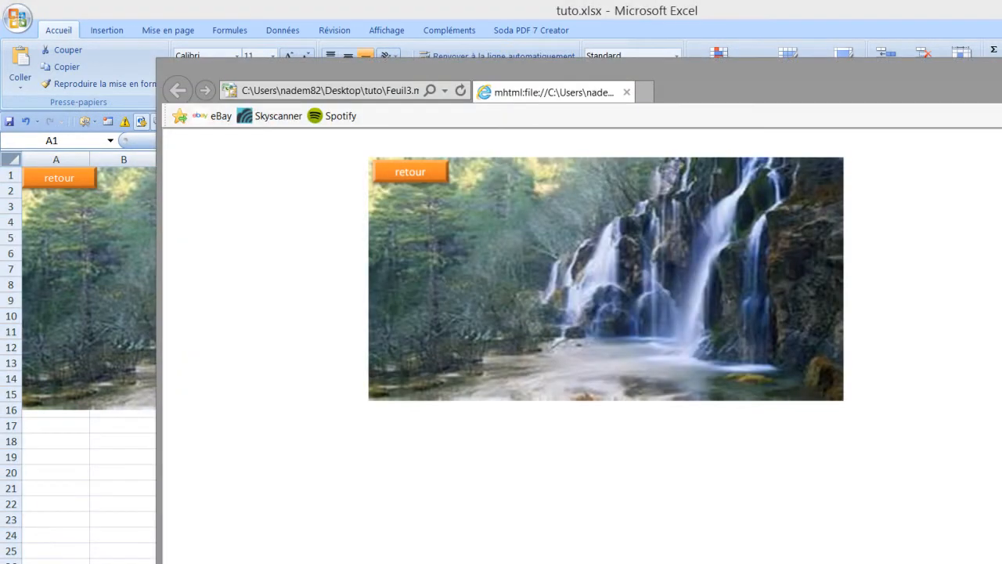
key("alt+F4")
left_click(185, 487)
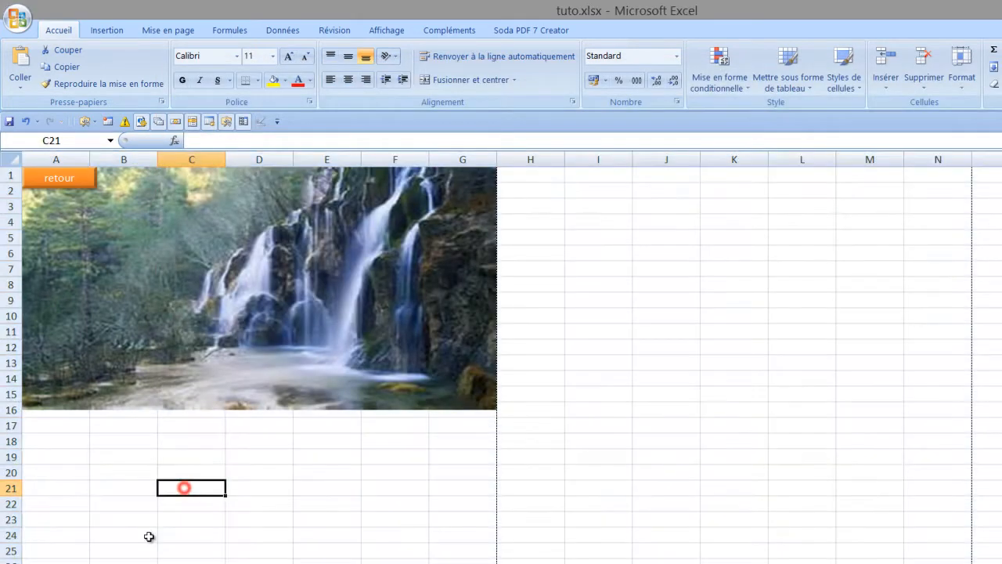
key("ctrl+Page_Up")
key("ctrl+Page_Up")
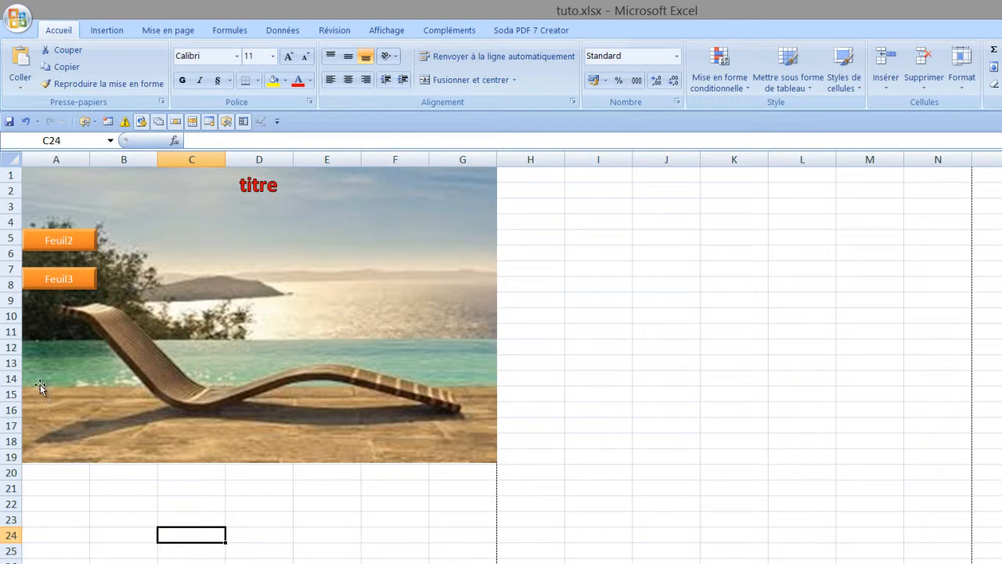
Change the hyperlink of the Feuil2 button on the first sheet to target Feuil2.mht in the tuto folder
left_click(88, 249)
right_click(88, 249)
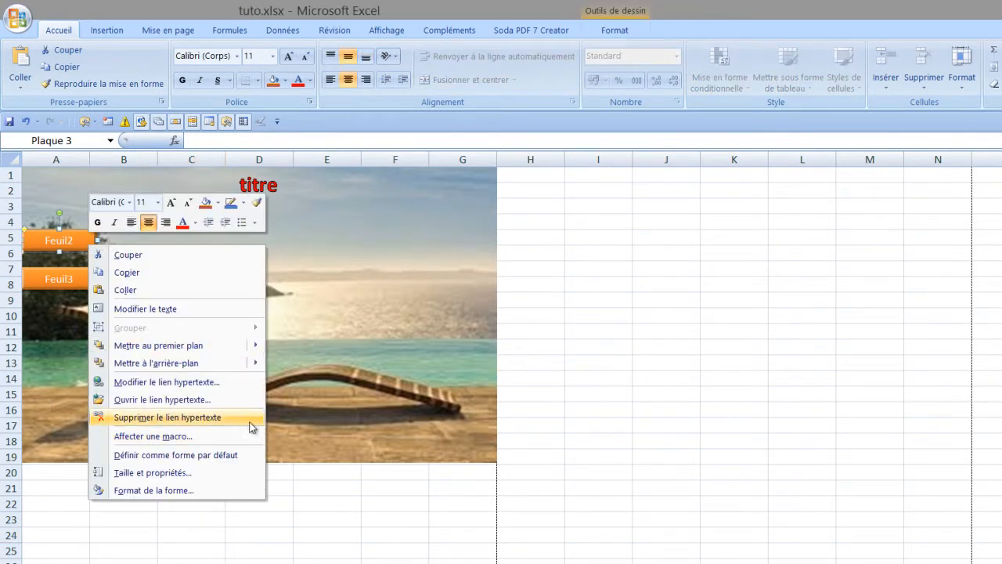
left_click(212, 381)
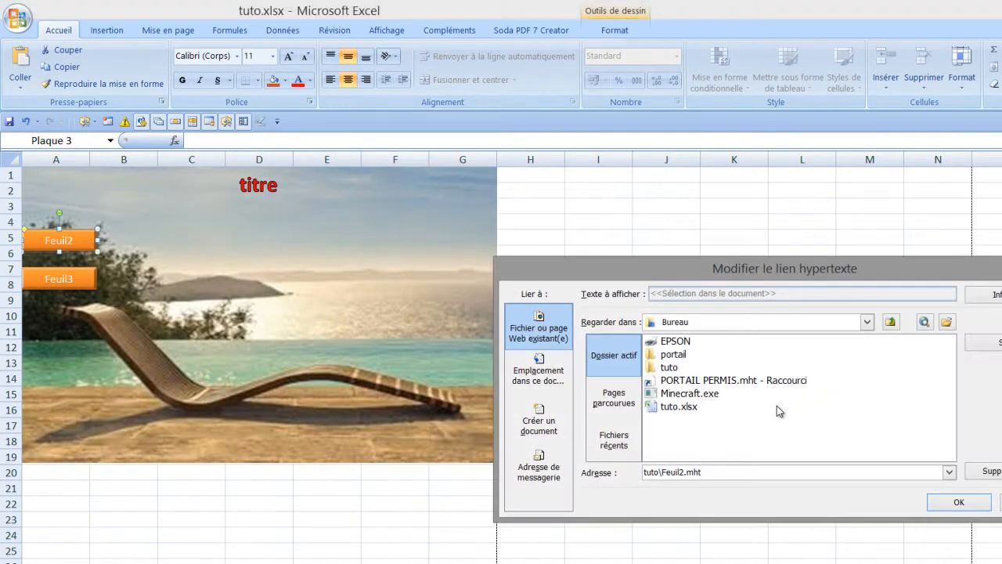
left_click(671, 371)
double_click(671, 371)
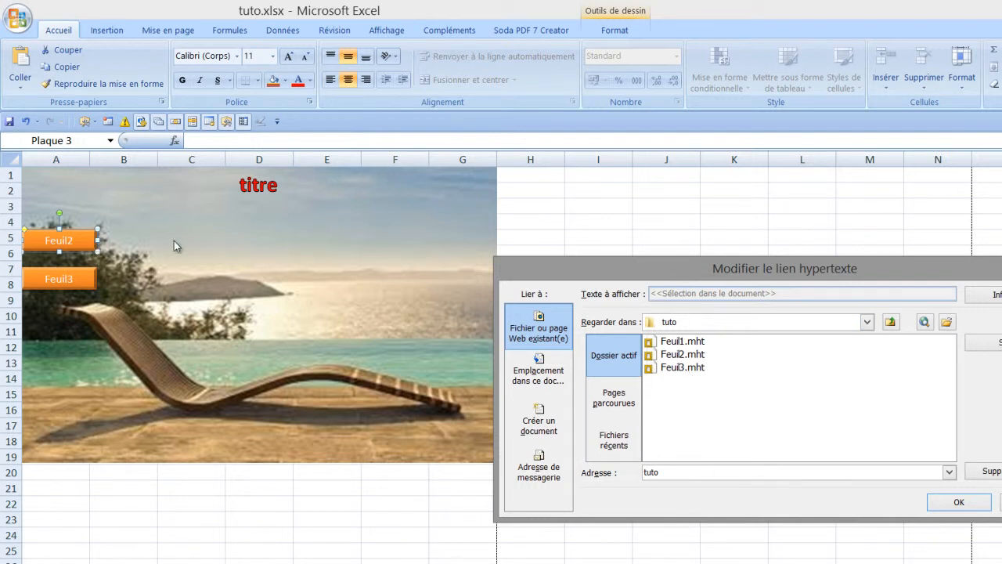
left_click(695, 357)
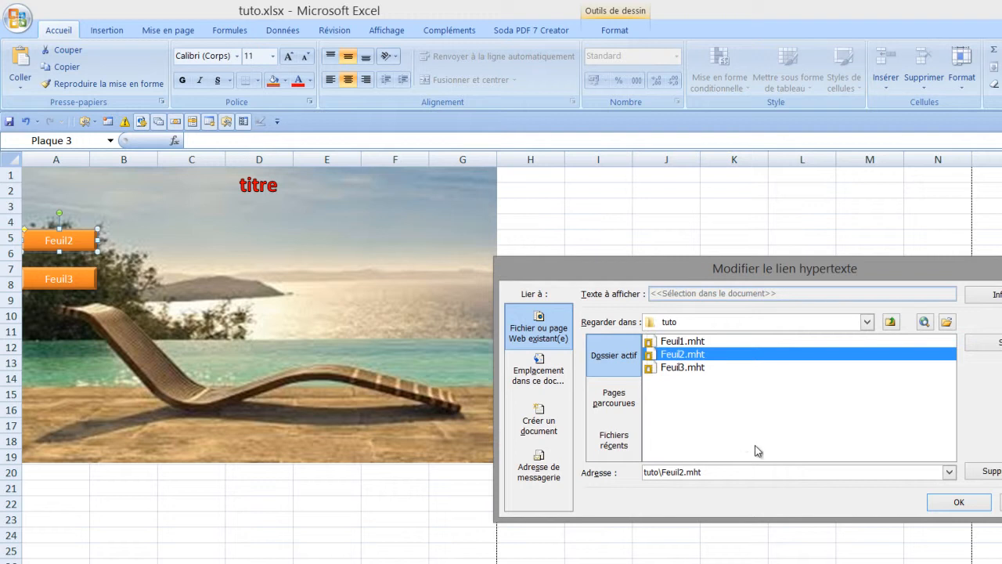
left_click(965, 507)
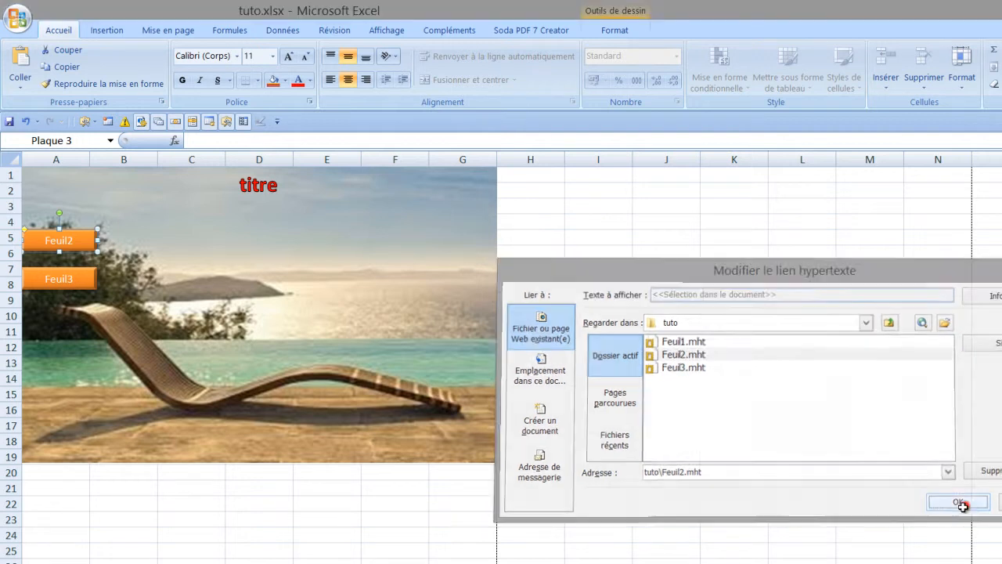
Change the hyperlink of the Feuil3 button to target Feuil3.mht in the tuto folder
right_click(71, 288)
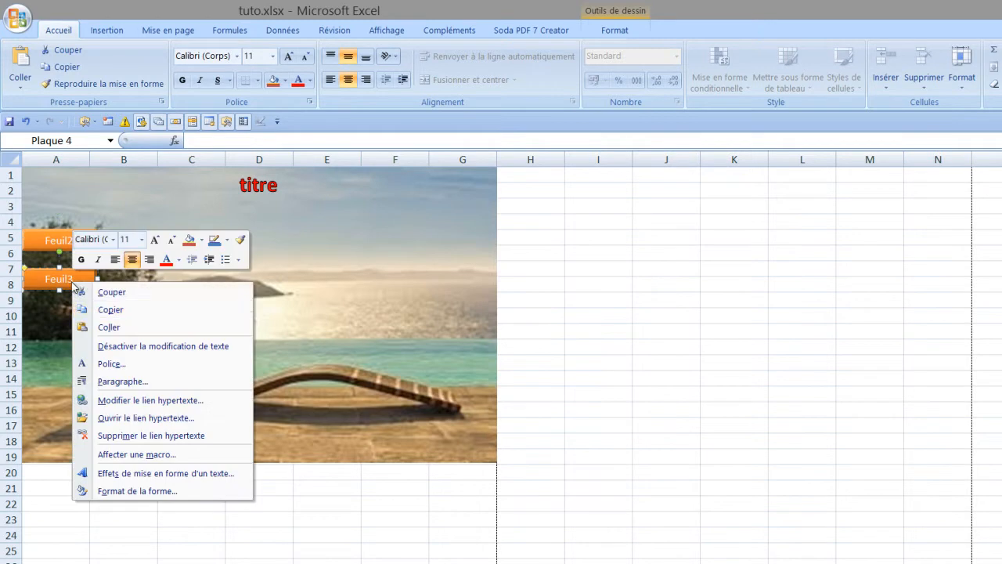
left_click(157, 400)
double_click(669, 368)
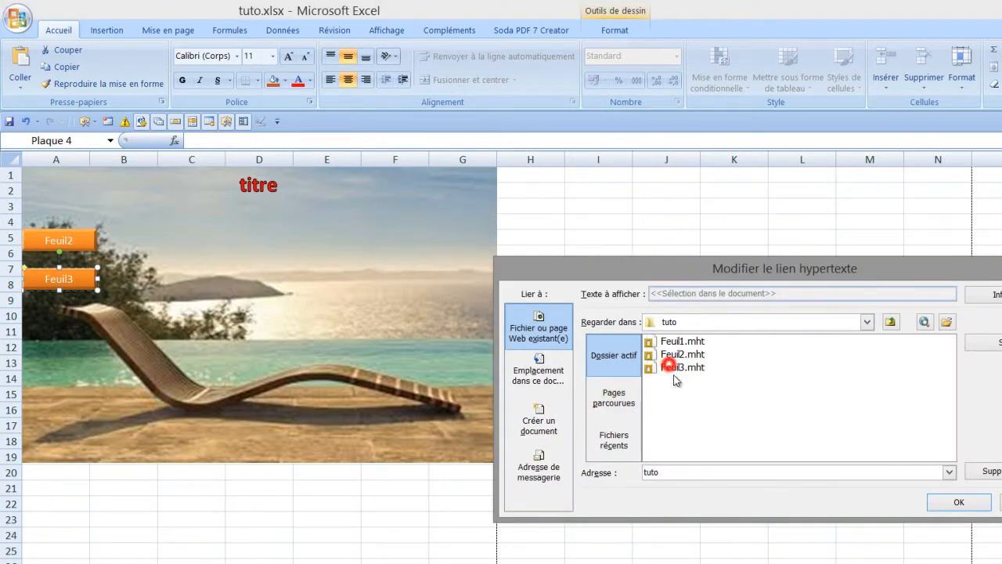
double_click(677, 368)
left_click(218, 561)
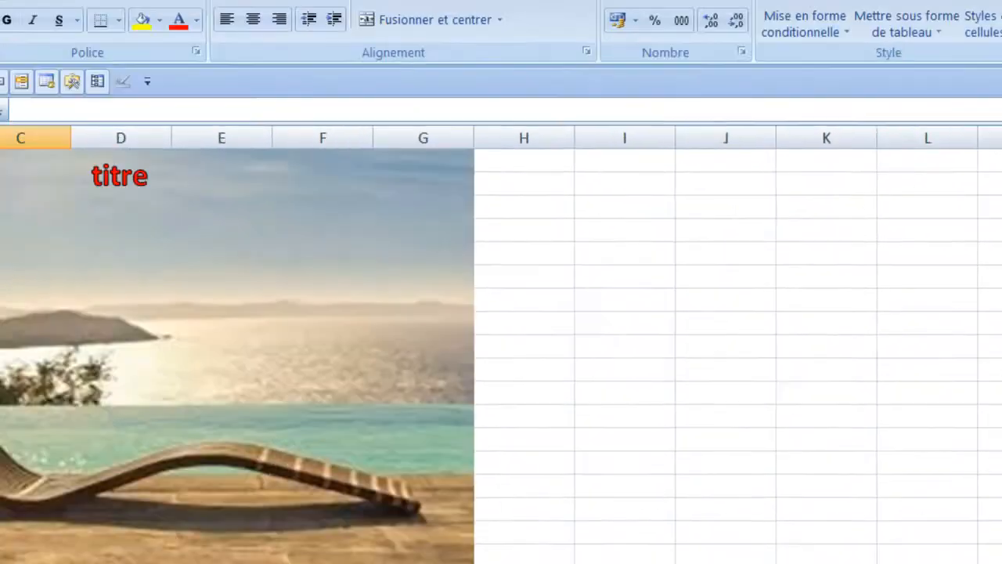
Prepare a save to the tuto folder as a single-file web page, reusing the existing file Feuil1.mht
left_click(18, 17)
mouse_move(107, 178)
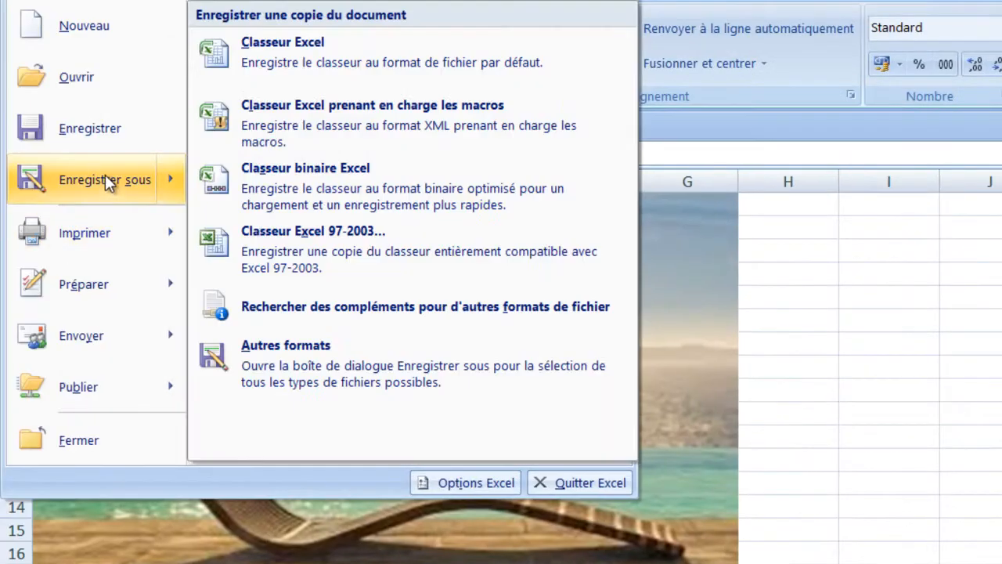
left_click(336, 68)
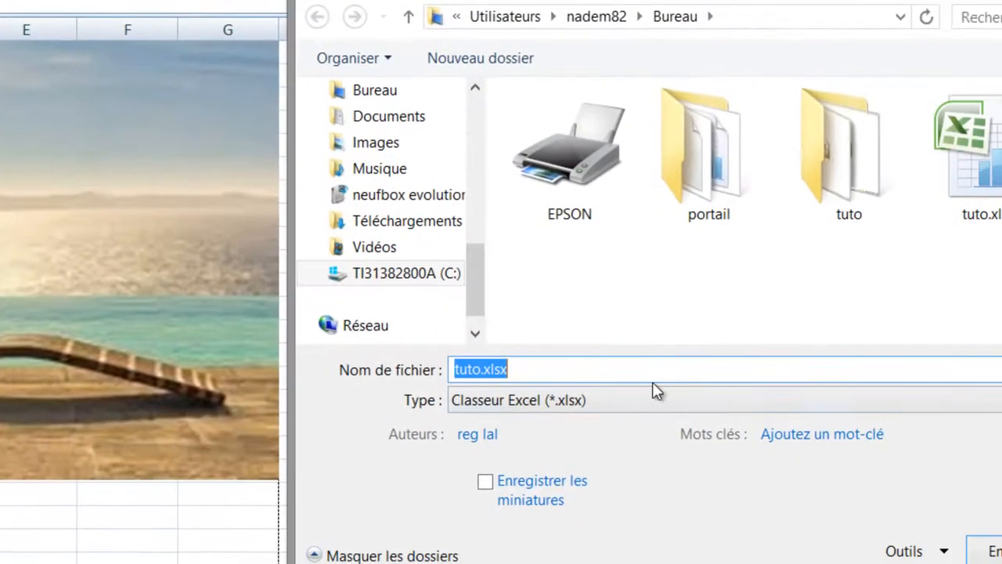
left_click(837, 176)
double_click(836, 176)
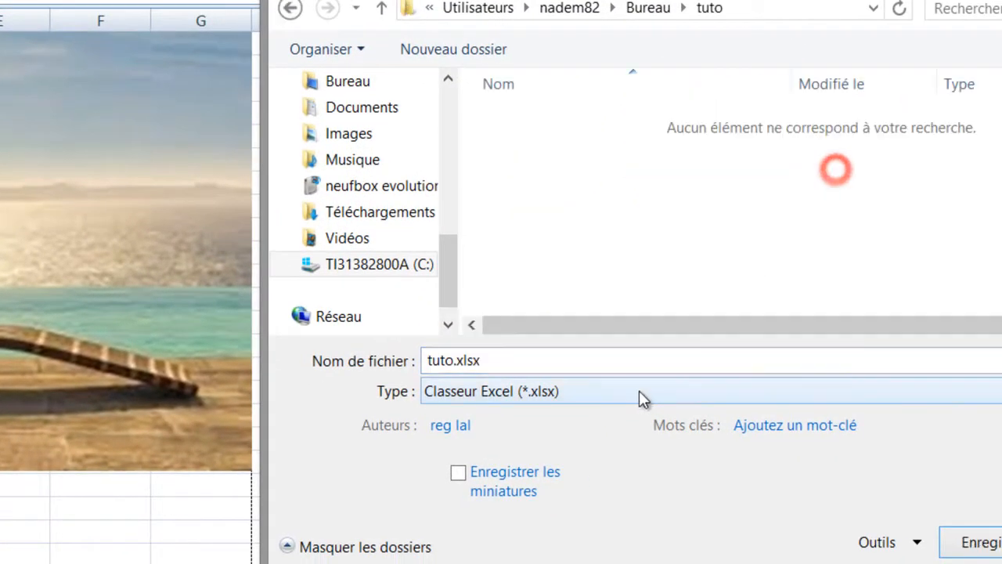
left_click(641, 391)
left_click(565, 17)
left_click(557, 124)
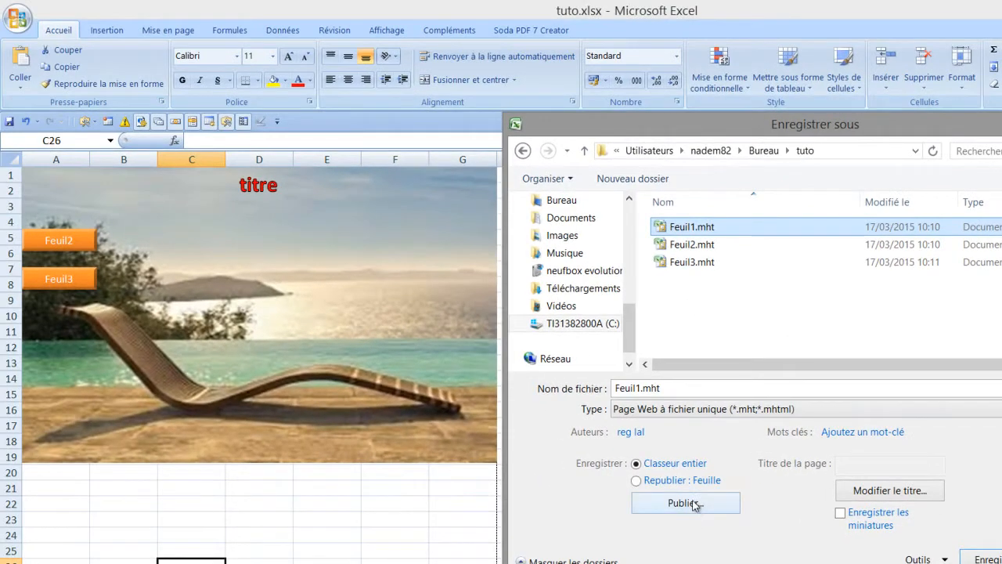
Republish the Feuil1 sheet as Feuil1.mht and close the browser preview
left_click(693, 504)
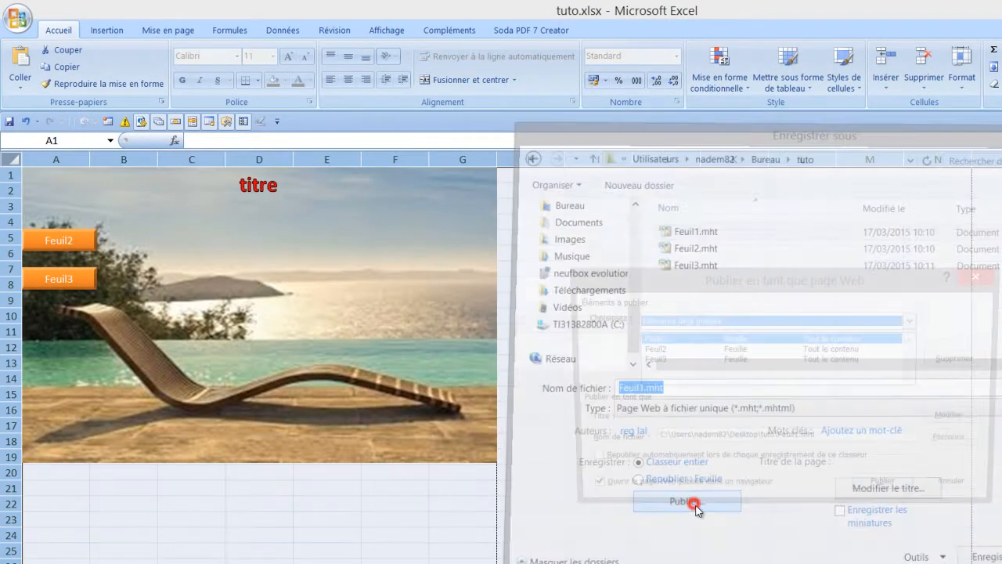
left_click(872, 487)
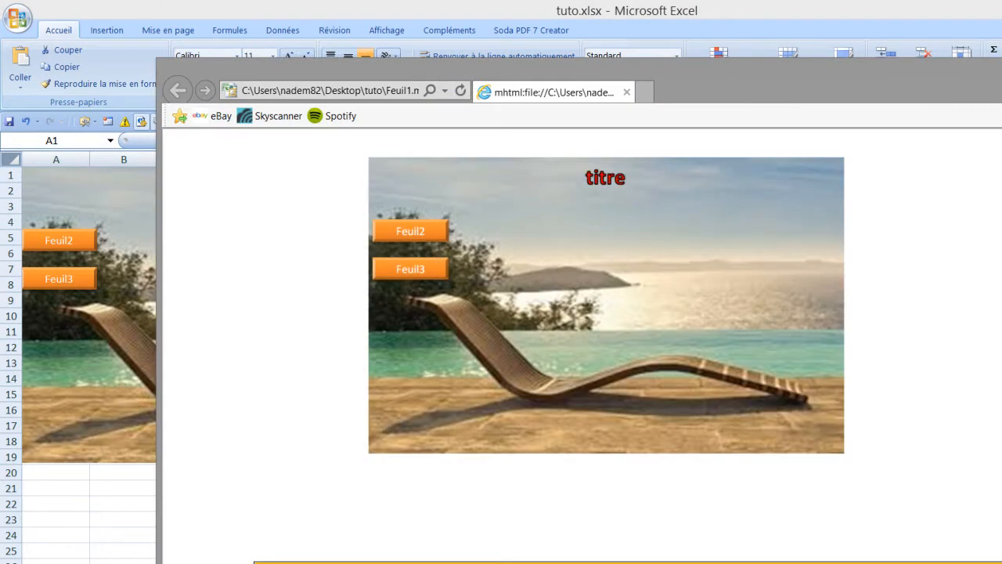
key("alt+F4")
left_click(228, 558)
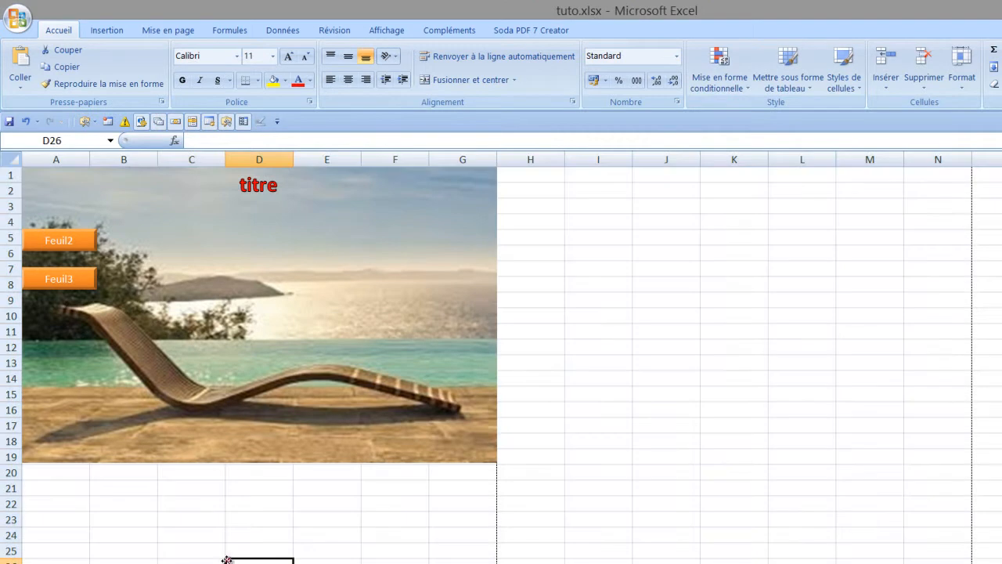
On the Feuil2 sheet, change the hyperlink of the retour button to target Feuil1.mht in the tuto folder
key("ctrl+Page_Down")
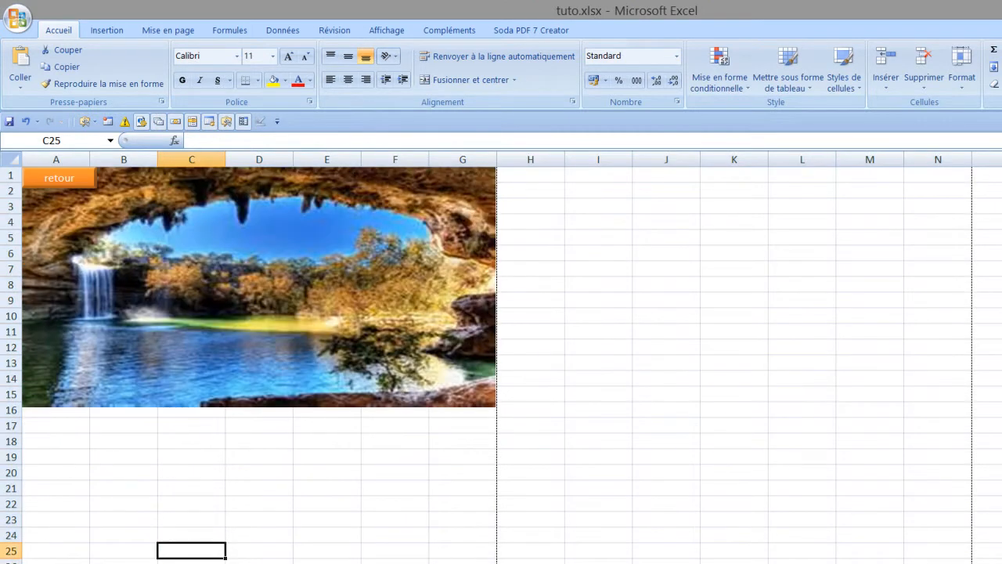
right_click(78, 181)
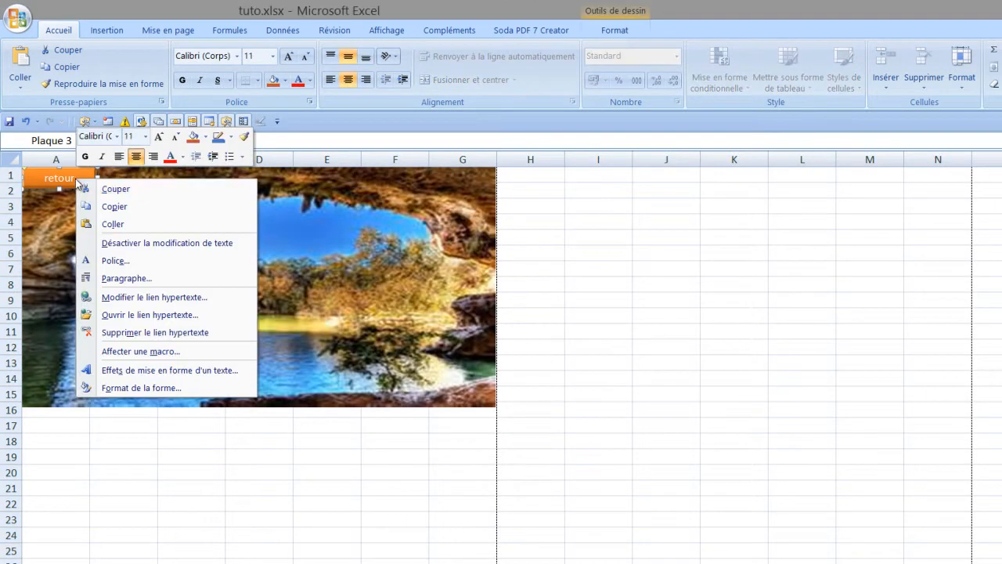
left_click(170, 298)
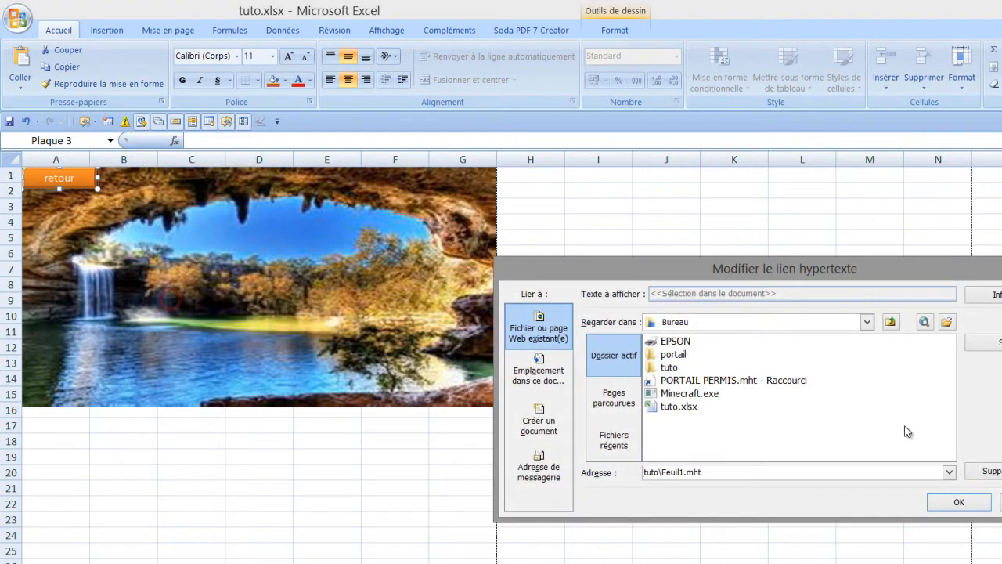
double_click(674, 368)
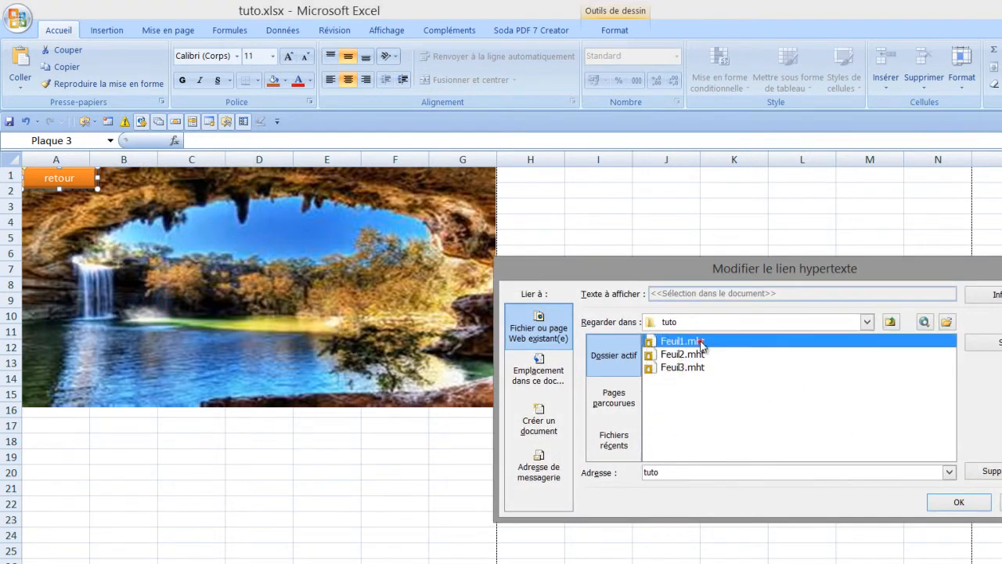
double_click(700, 342)
left_click(261, 501)
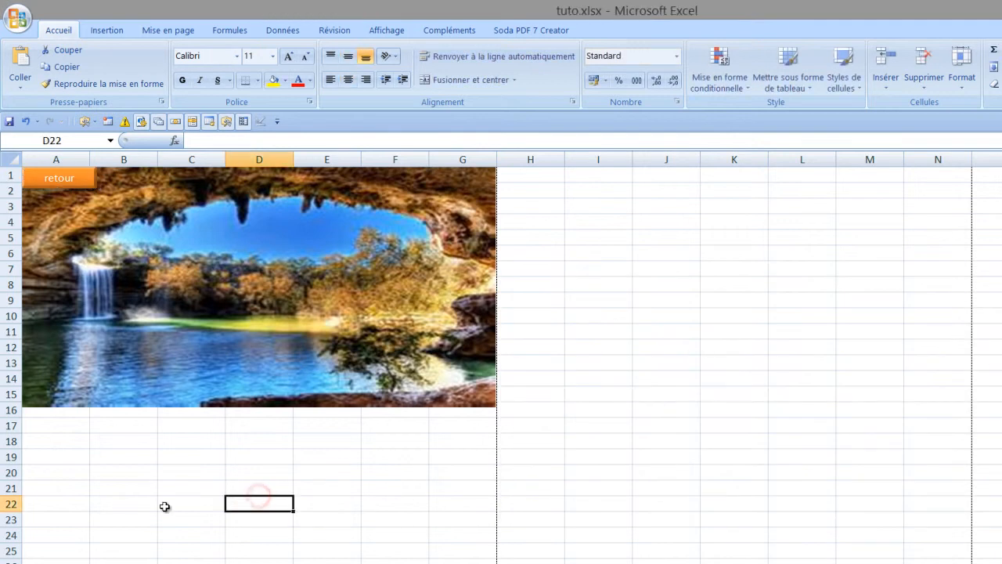
Prepare a save to the tuto folder as a single-file web page, reusing the existing file Feuil2.mht
left_click(17, 18)
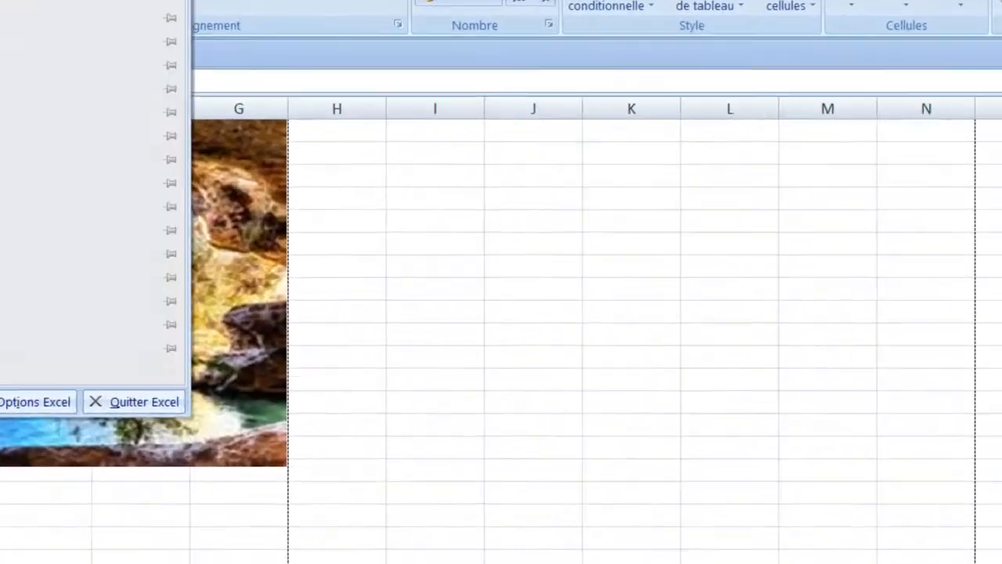
left_click(76, 153)
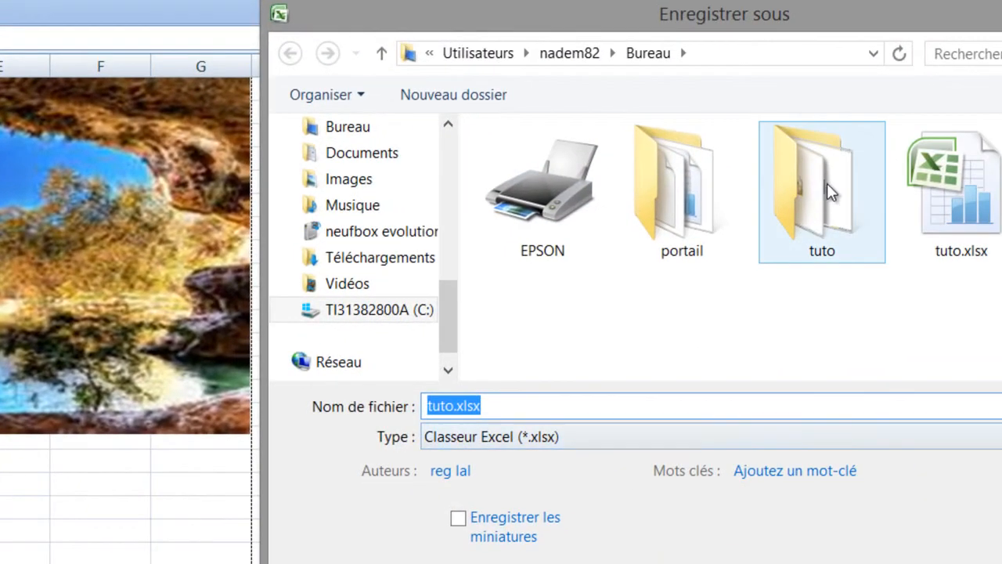
double_click(900, 211)
left_click(525, 436)
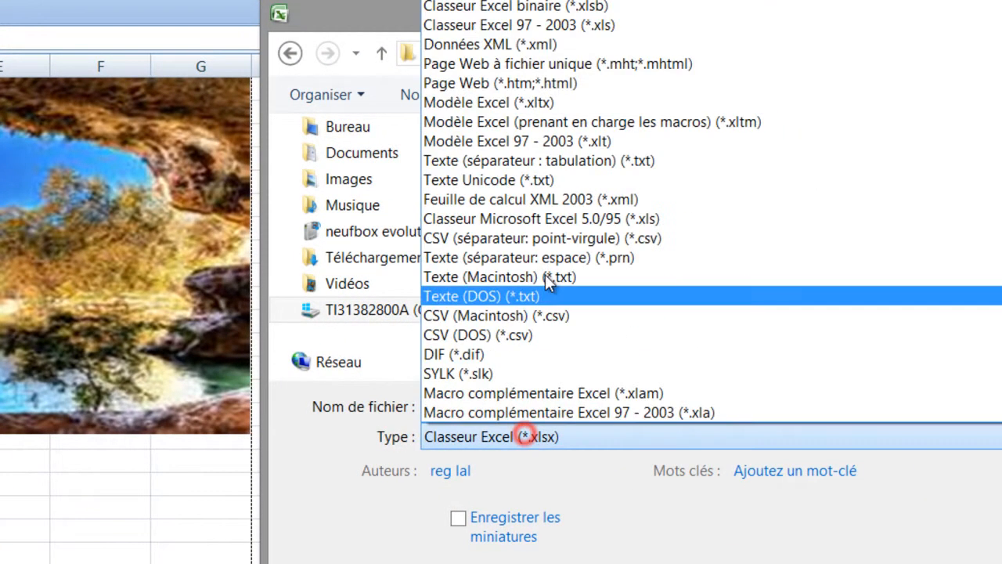
left_click(619, 63)
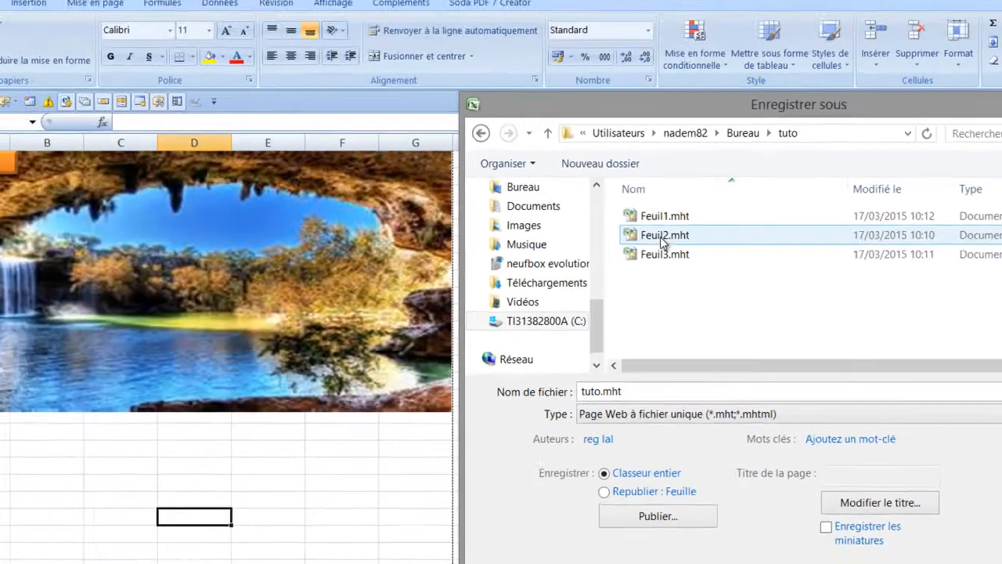
left_click(541, 192)
Republish the Feuil2 sheet as Feuil2.mht and close the browser preview
left_click(722, 508)
left_click(888, 487)
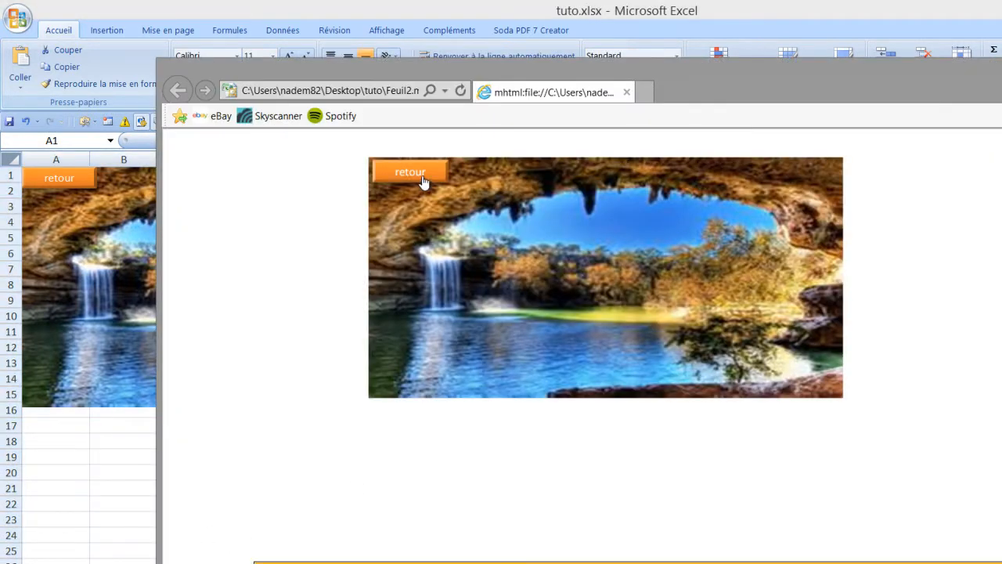
key("alt+F4")
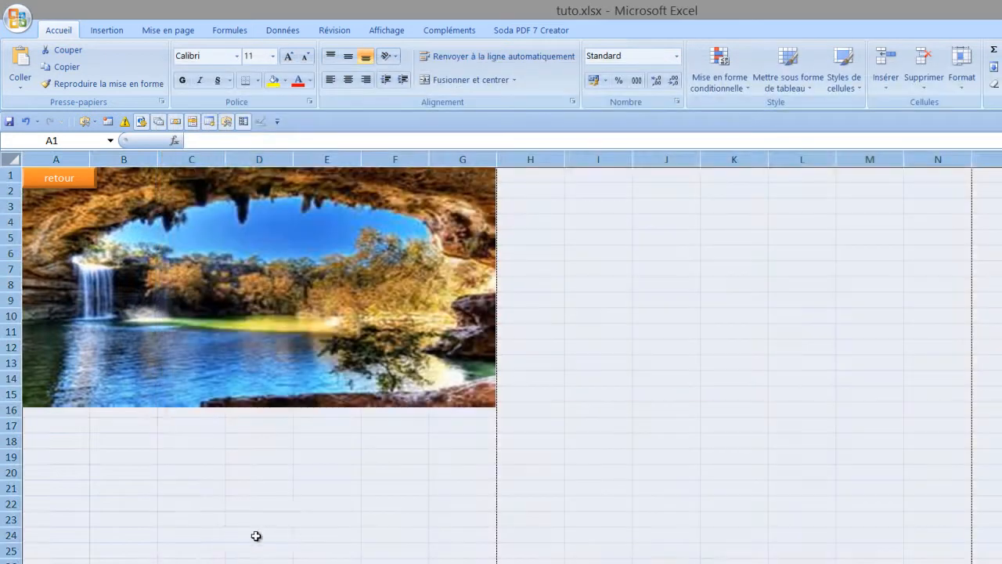
left_click(244, 530)
On the Feuil3 sheet, change the hyperlink of the retour button to target Feuil1.mht in the tuto folder
key("ctrl+Page_Down")
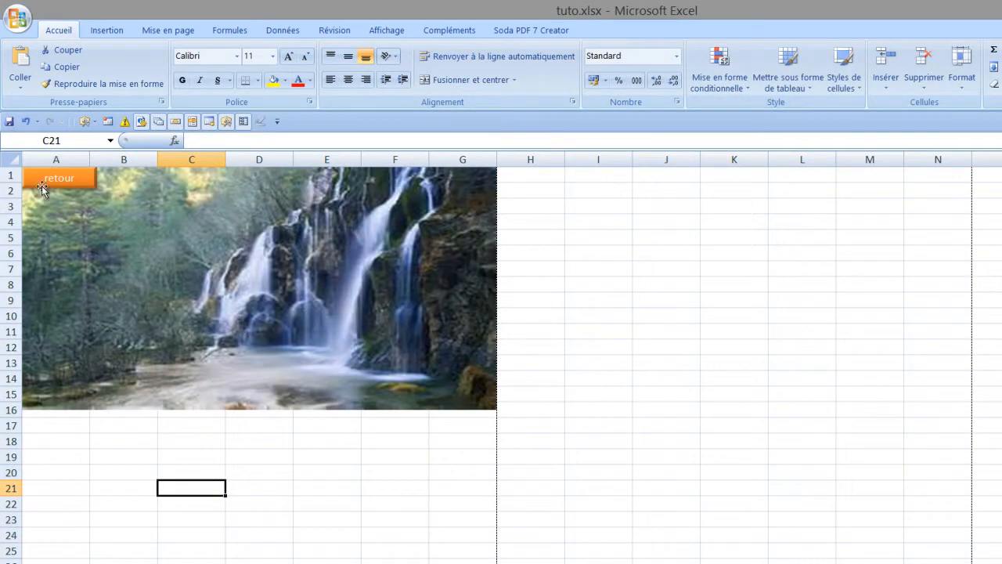
right_click(65, 188)
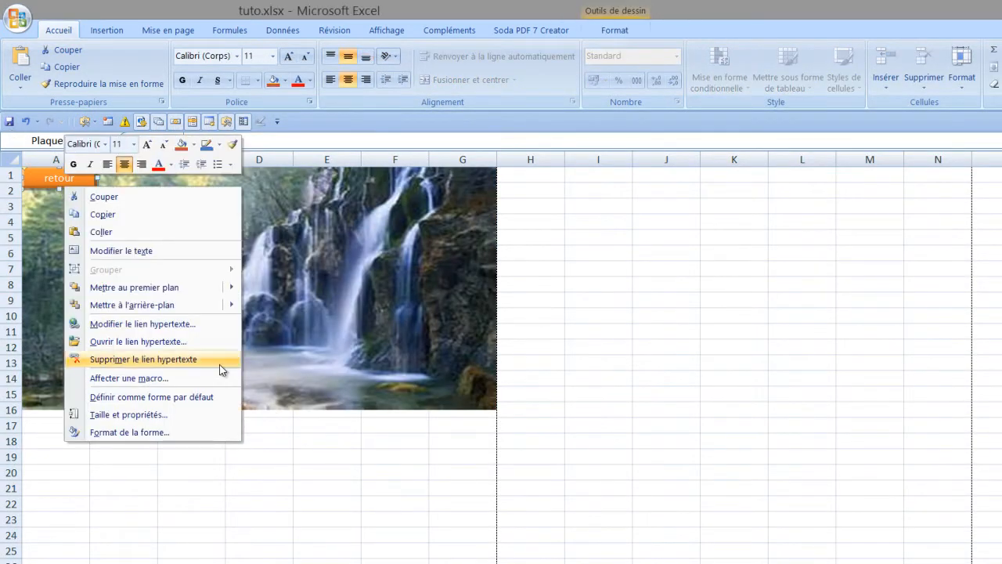
left_click(170, 326)
double_click(672, 366)
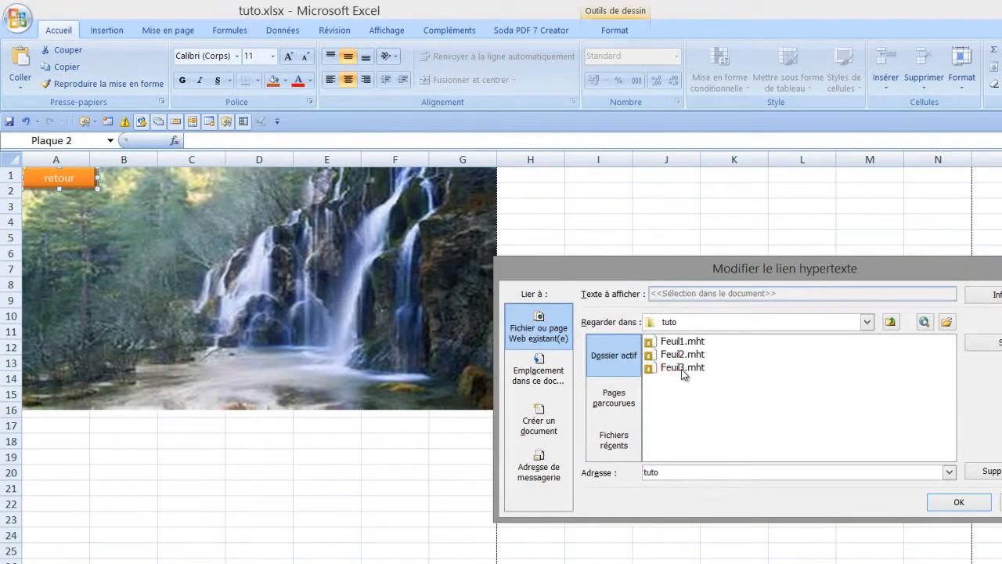
double_click(683, 341)
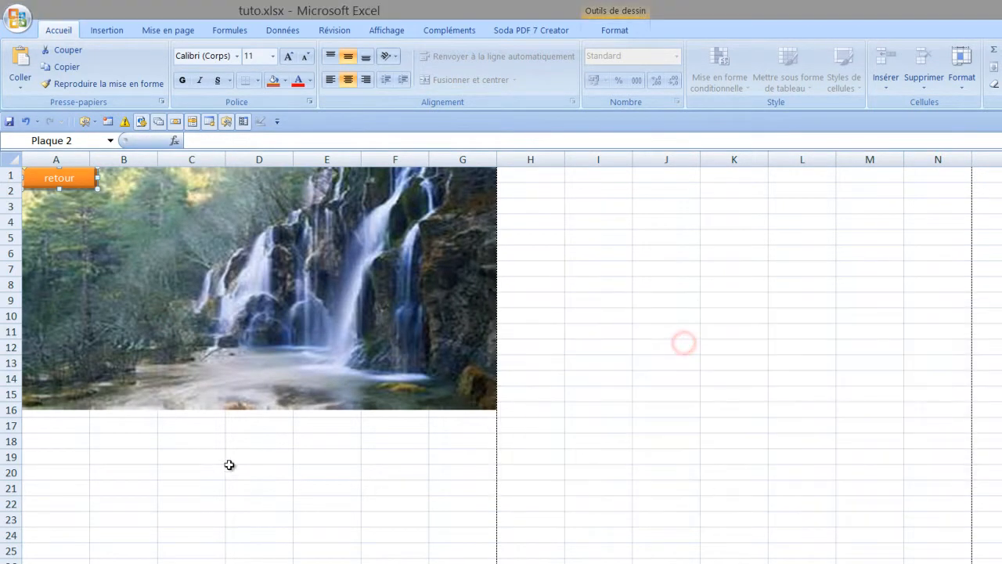
left_click(213, 455)
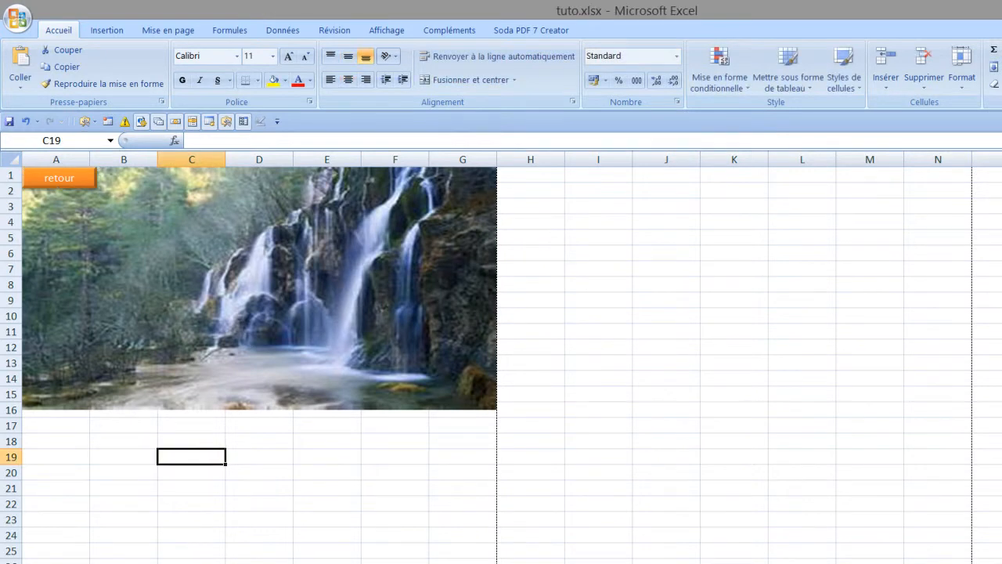
Republish the Feuil3 sheet as a single-file web page, overwriting Feuil3.mht in the tuto folder and opening it in a browser
left_click(17, 17)
mouse_move(100, 160)
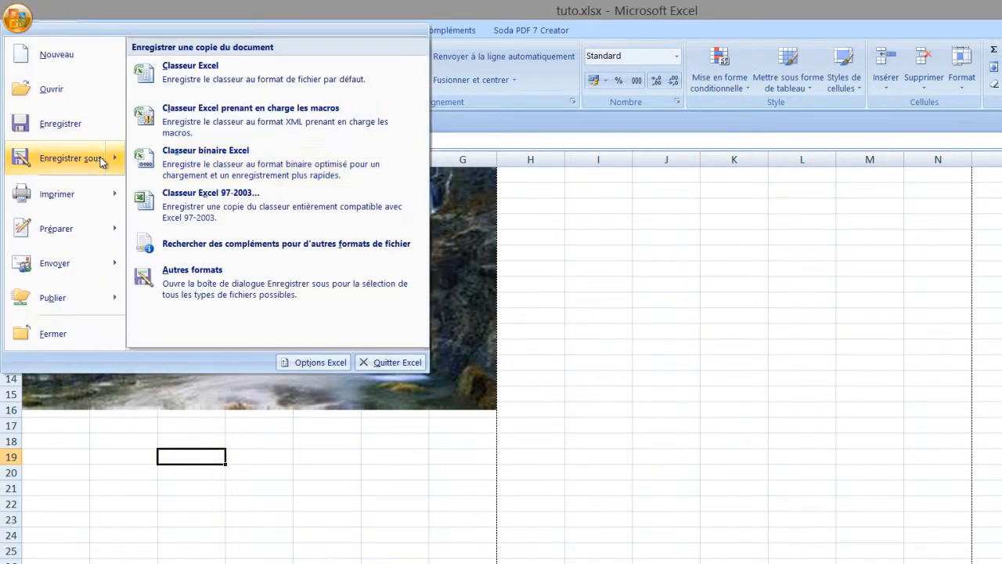
left_click(191, 70)
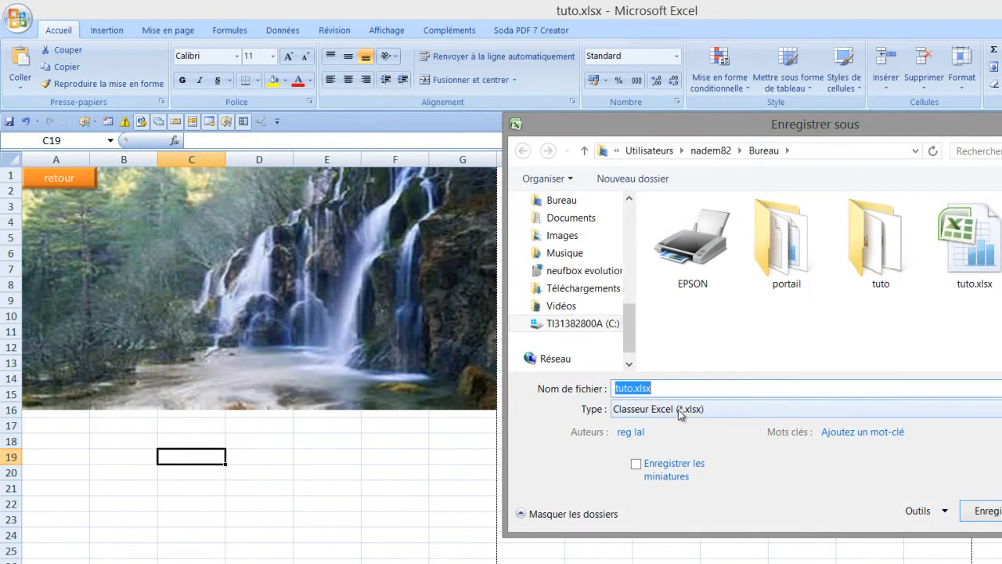
left_click(679, 410)
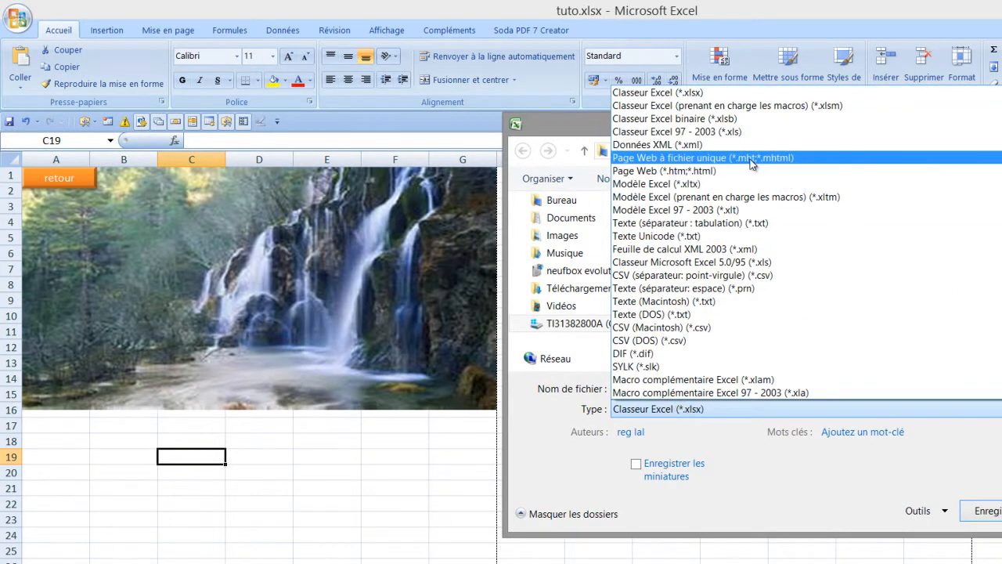
left_click(750, 161)
double_click(880, 235)
left_click(691, 270)
left_click(707, 506)
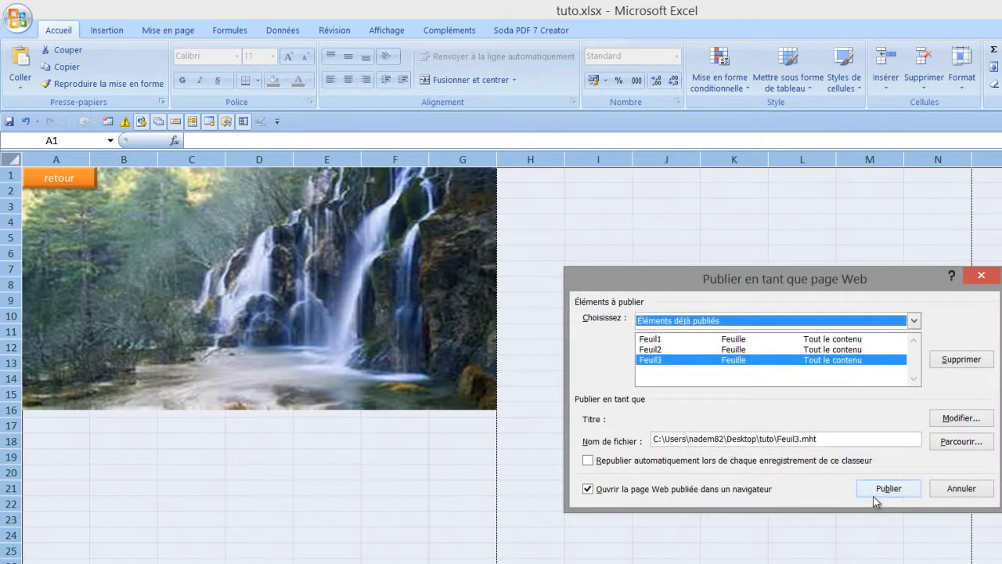
left_click(886, 487)
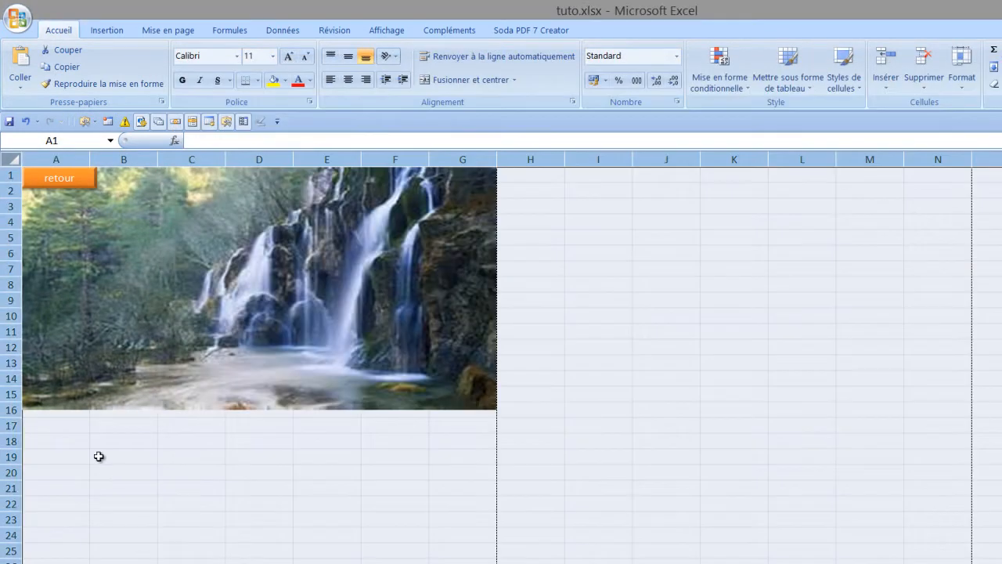
left_click(94, 443)
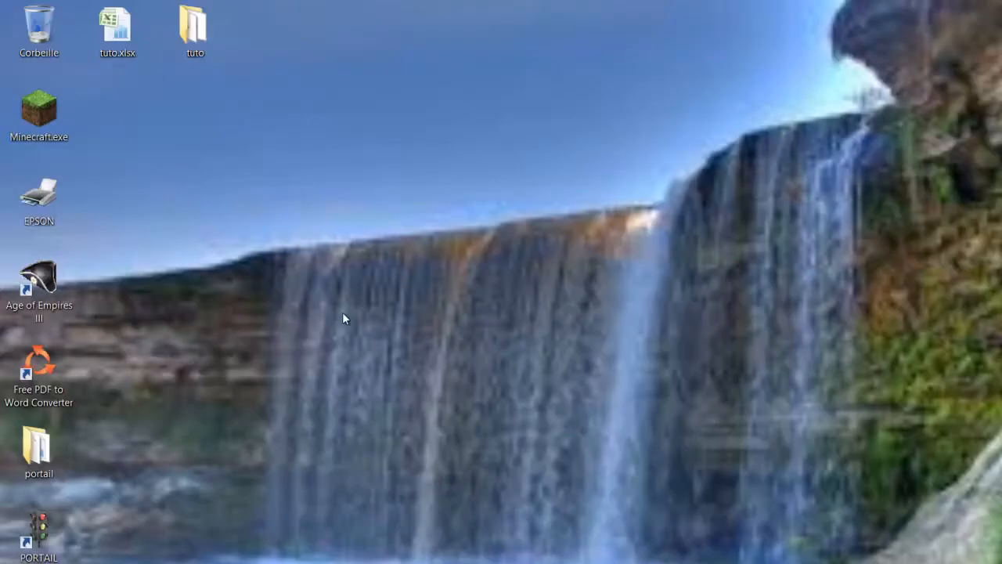
Open the tuto folder from the desktop and launch Feuil1.mht in the browser
double_click(193, 32)
left_click(258, 196)
double_click(258, 196)
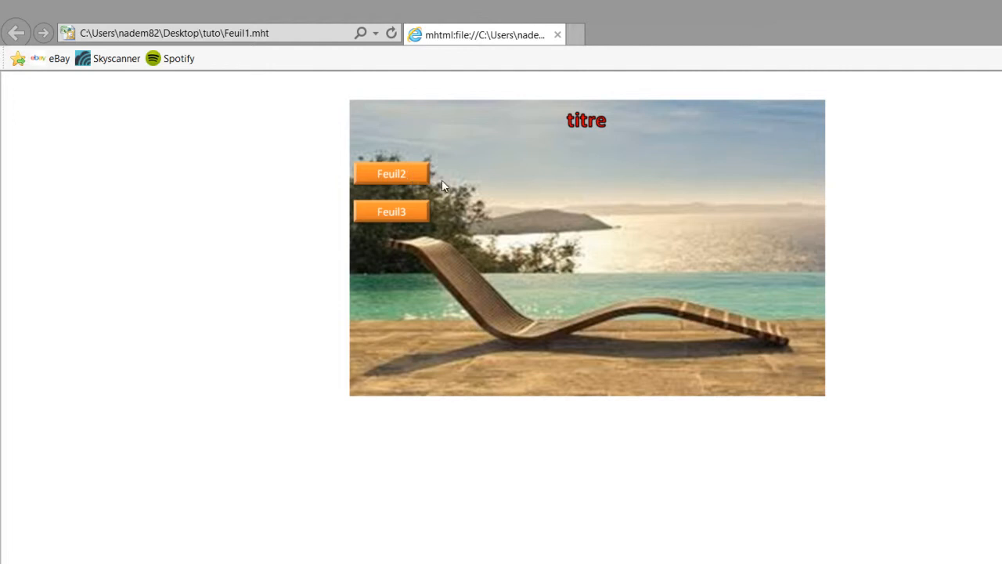
Test the site navigation by following the Feuil2 and Feuil3 buttons from the home page and returning with each retour button
left_click(408, 173)
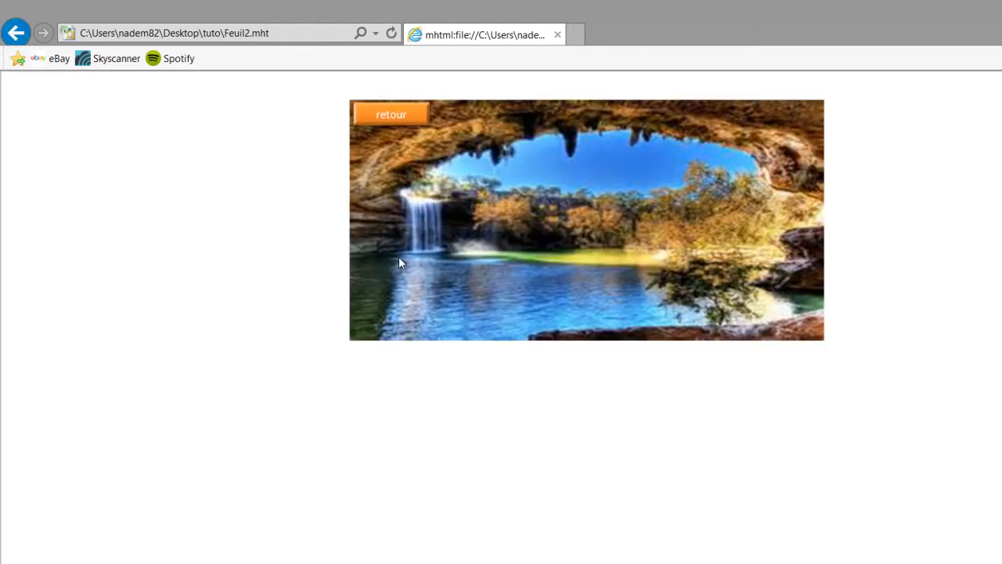
left_click(396, 120)
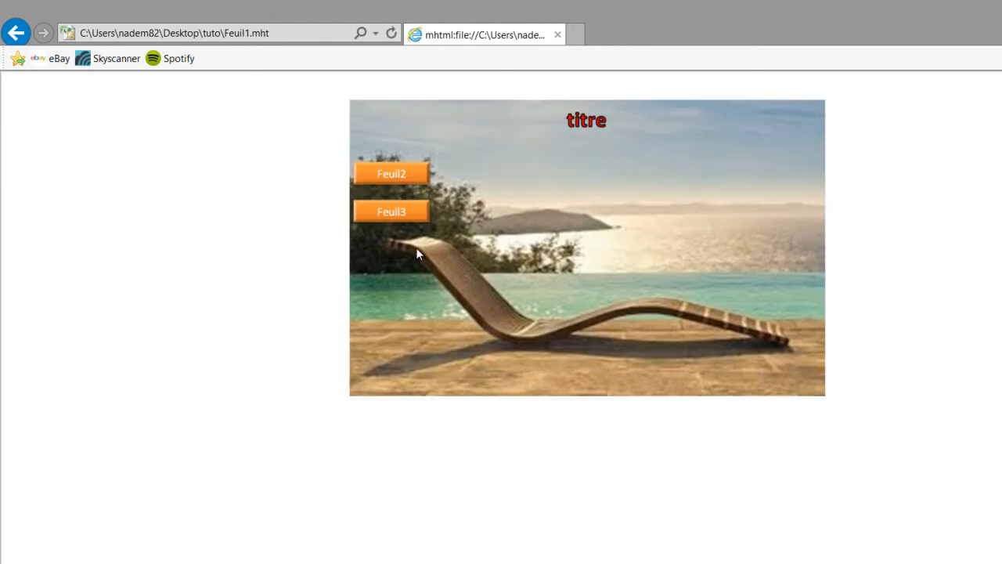
left_click(408, 213)
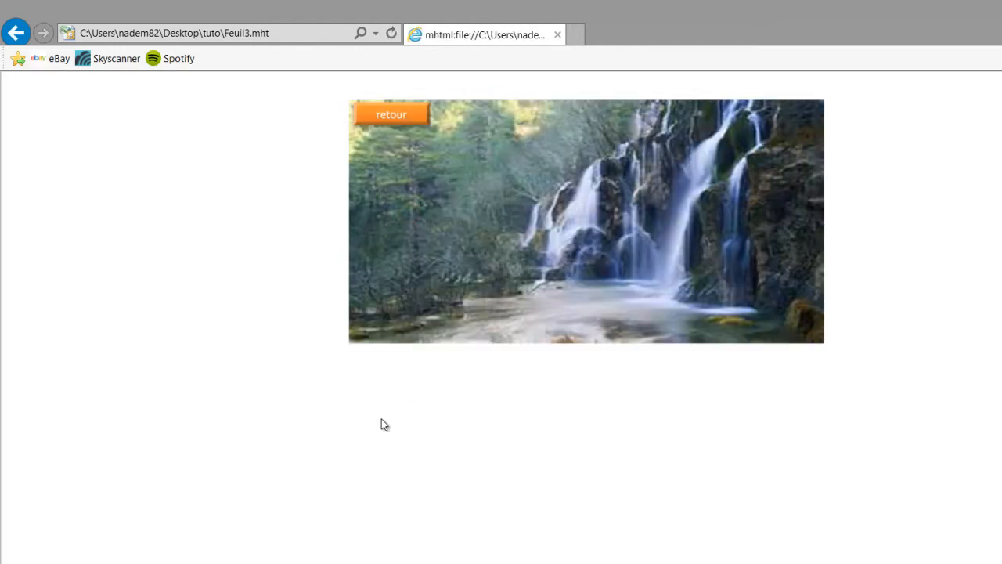
left_click(392, 115)
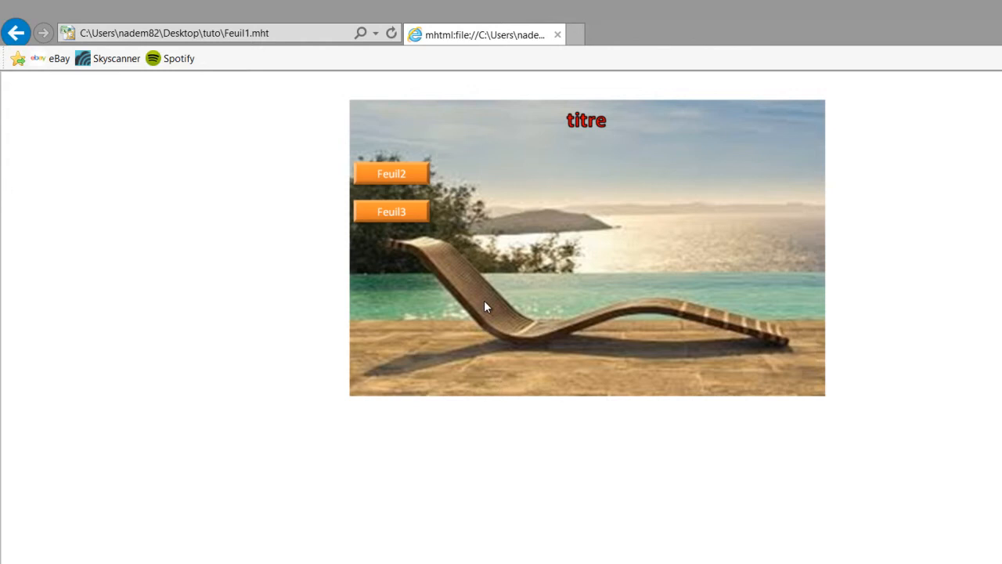
left_click(415, 175)
left_click(399, 118)
left_click(387, 210)
left_click(407, 119)
Close the browser page and switch back to the Feuil1 sheet of the tuto workbook in Excel
right_click(563, 289)
left_click(1000, 209)
key("alt+F4")
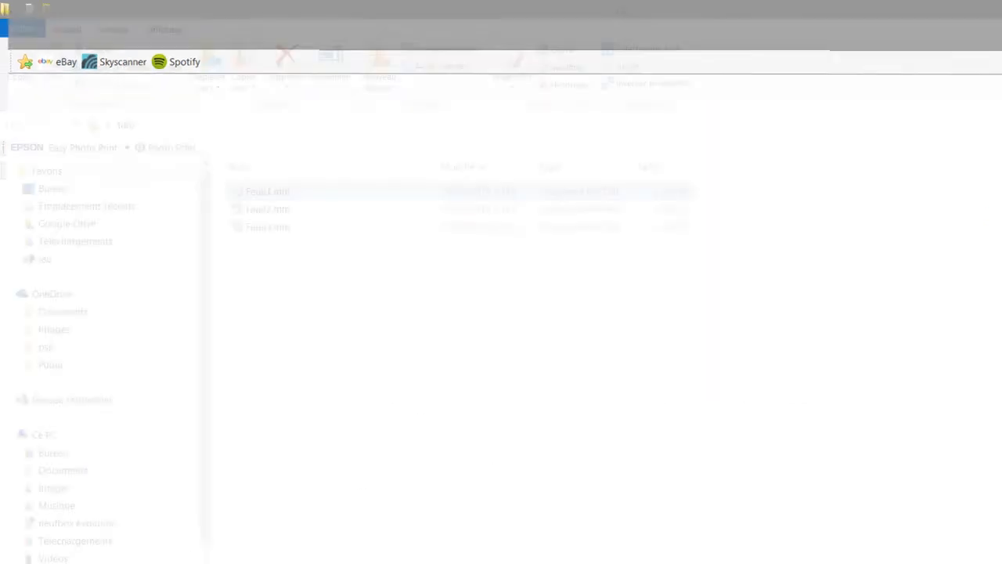
left_click(401, 562)
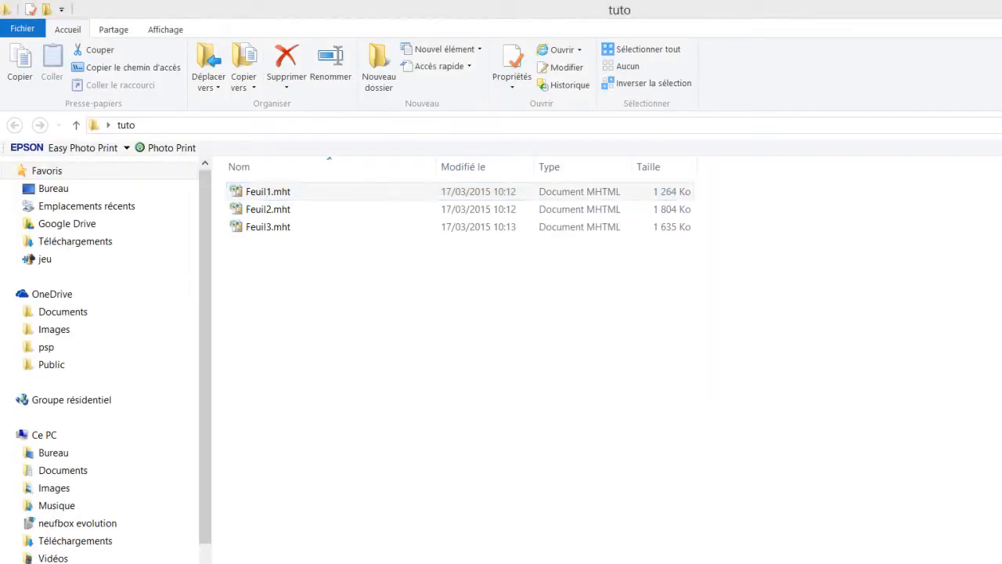
left_click(156, 562)
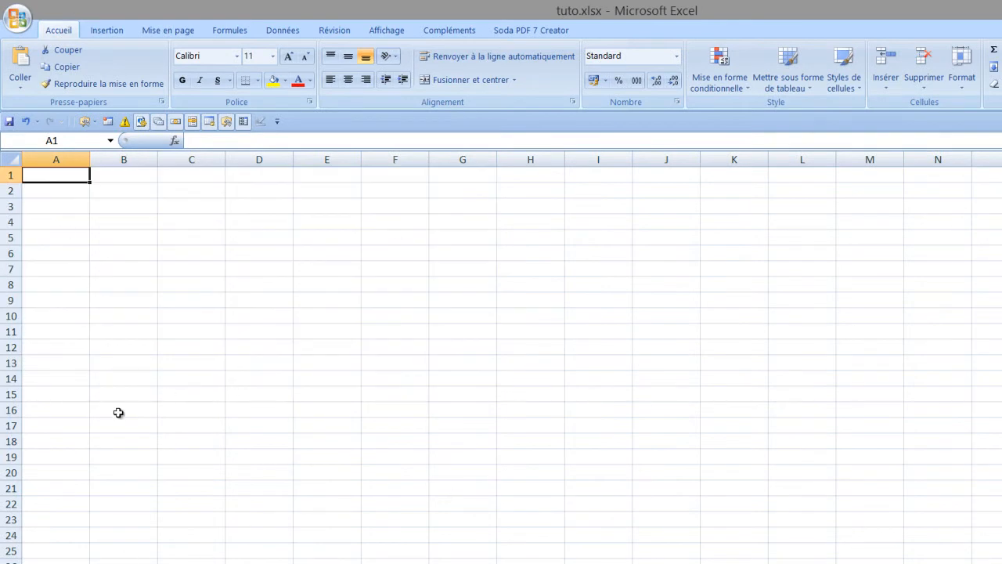
left_click(78, 562)
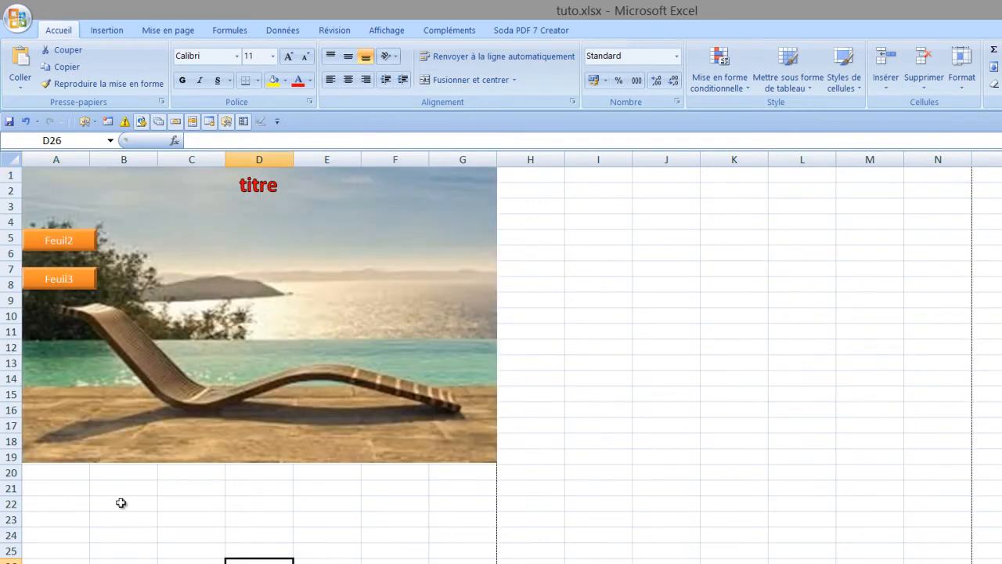
left_click(400, 562)
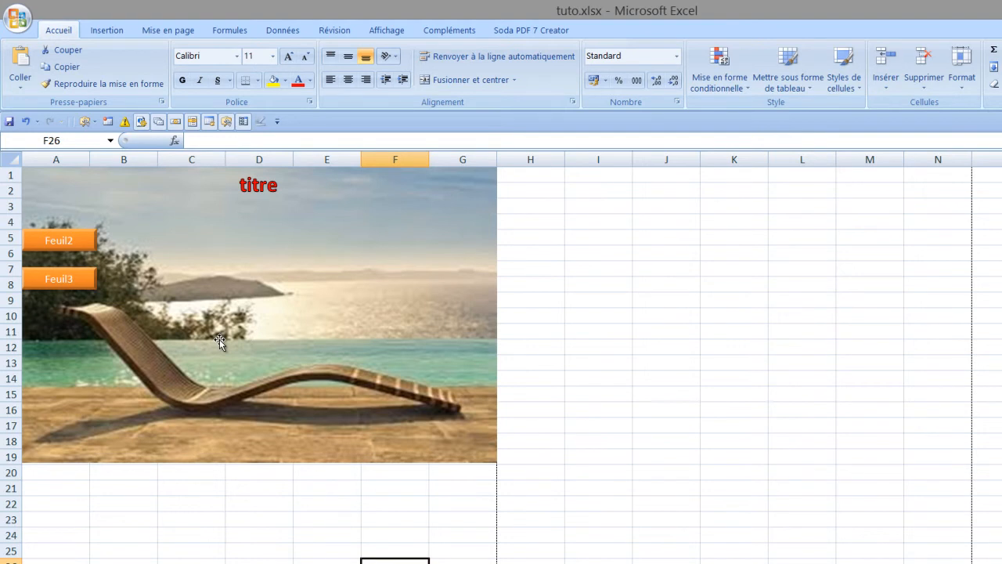
Examine the password options in the general options for saving tuto.xlsx, and leave without setting any password
left_click(18, 17)
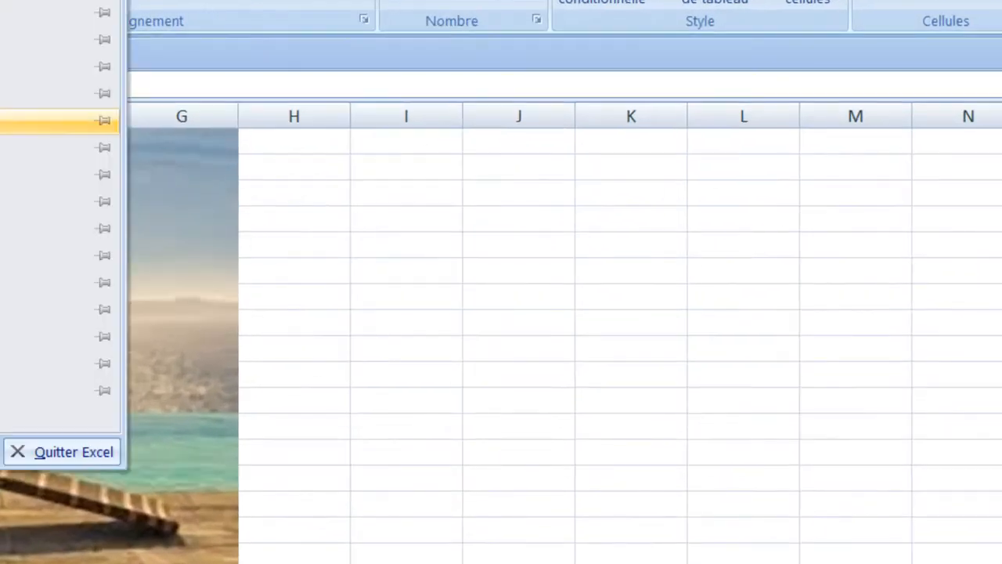
left_click(16, 96)
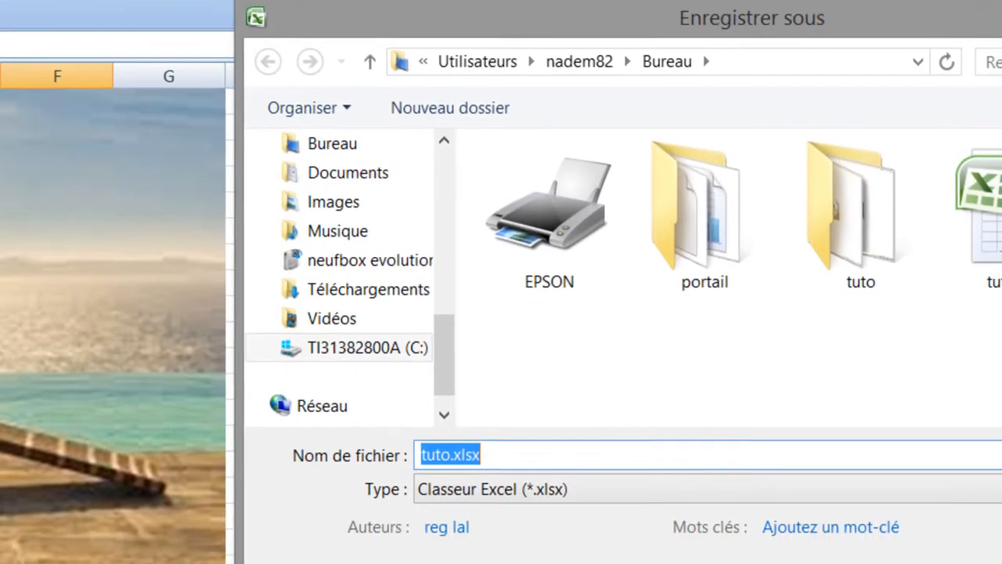
left_click(866, 483)
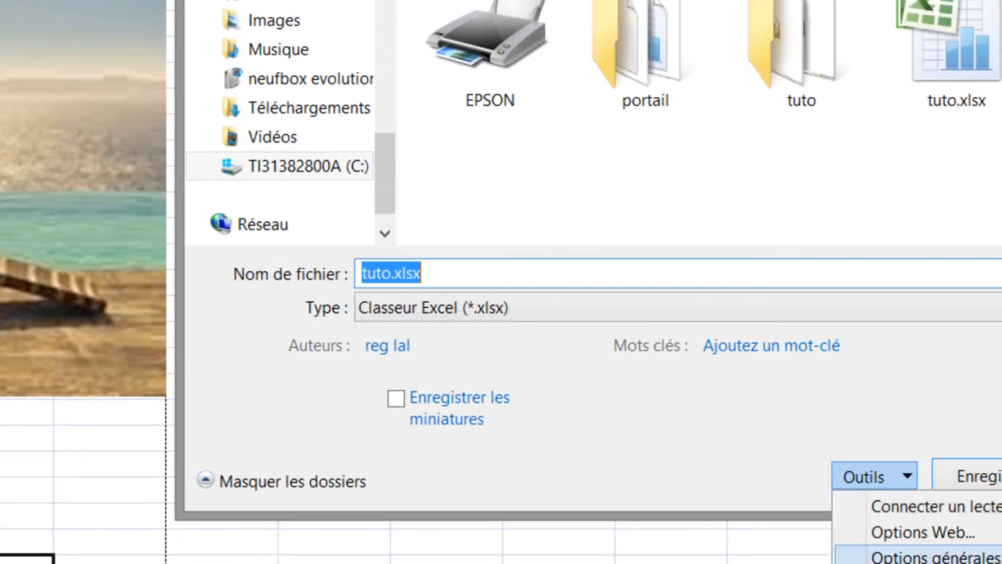
left_click(932, 557)
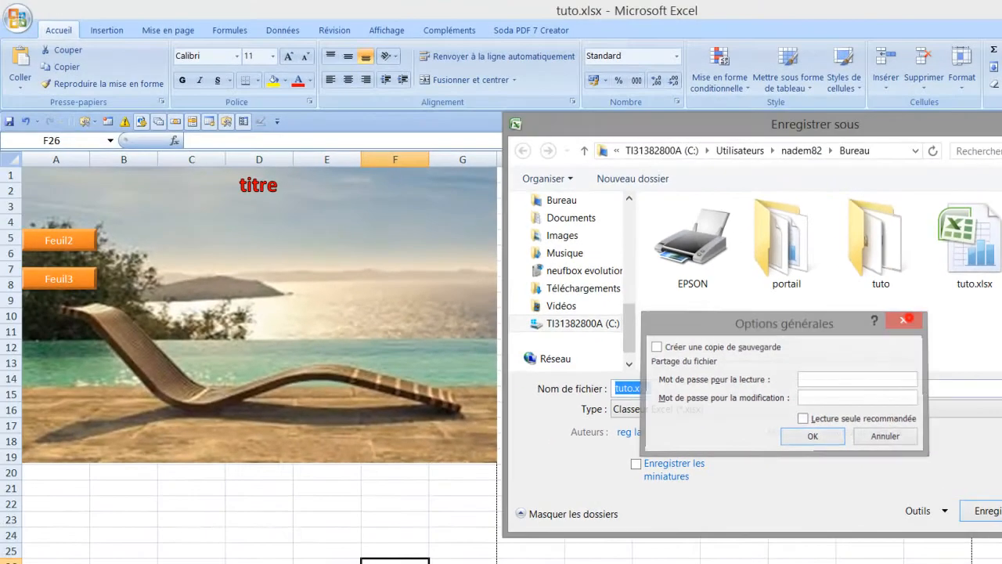
left_click(674, 352)
key("Return")
left_click(262, 505)
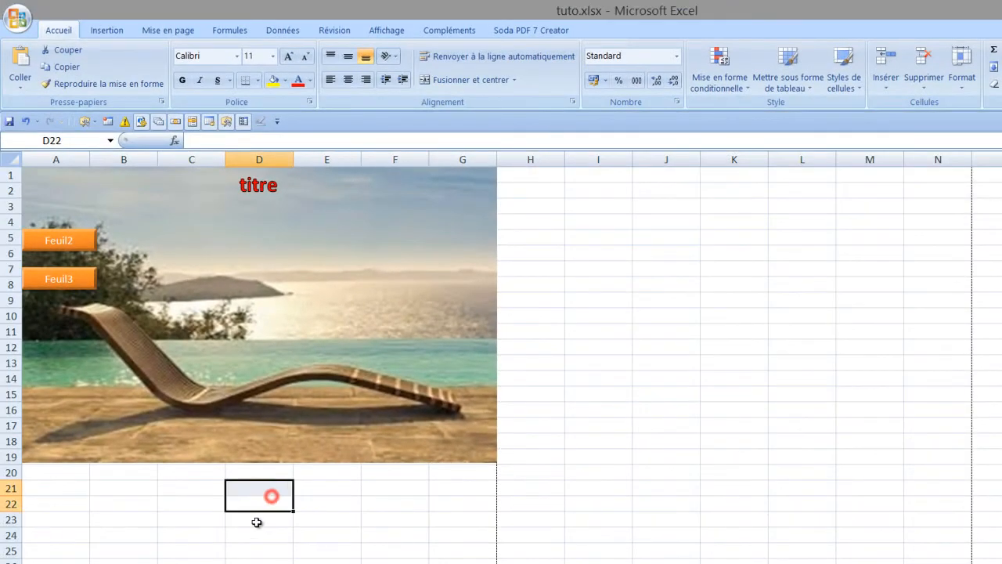
left_click(352, 509)
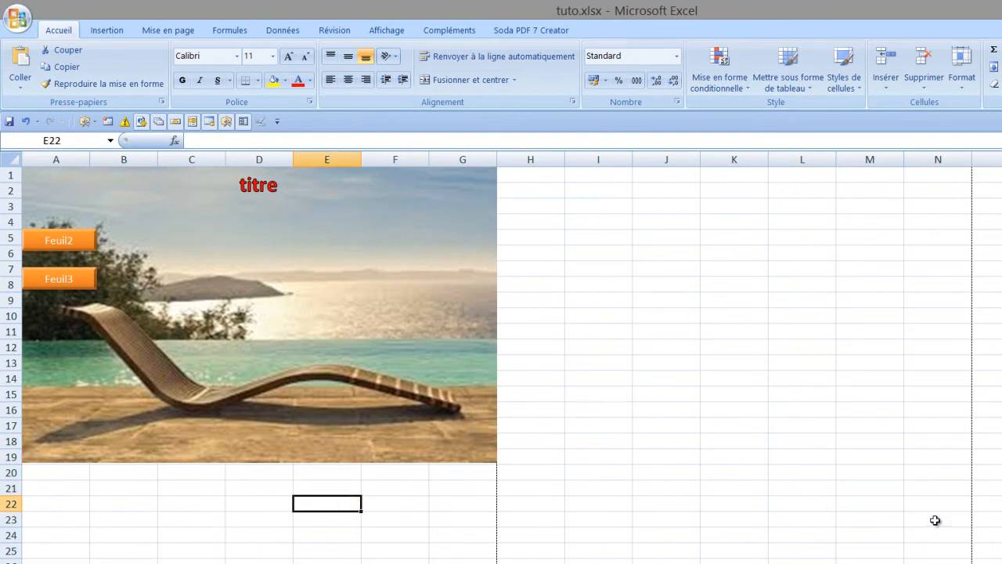